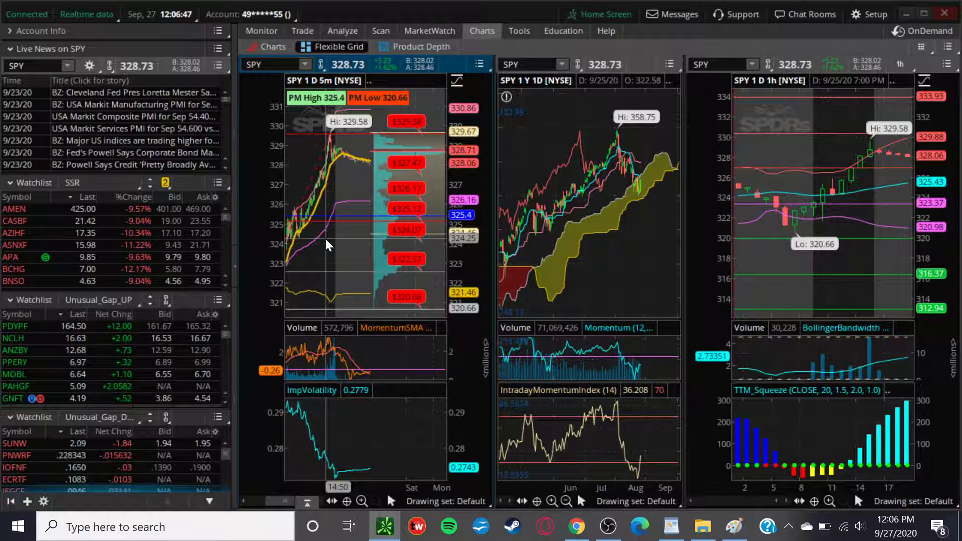
Create a SPY Stock price alert for MARK at or above 328.48, then clear its chart line
right_click(357, 155)
mouse_move(430, 296)
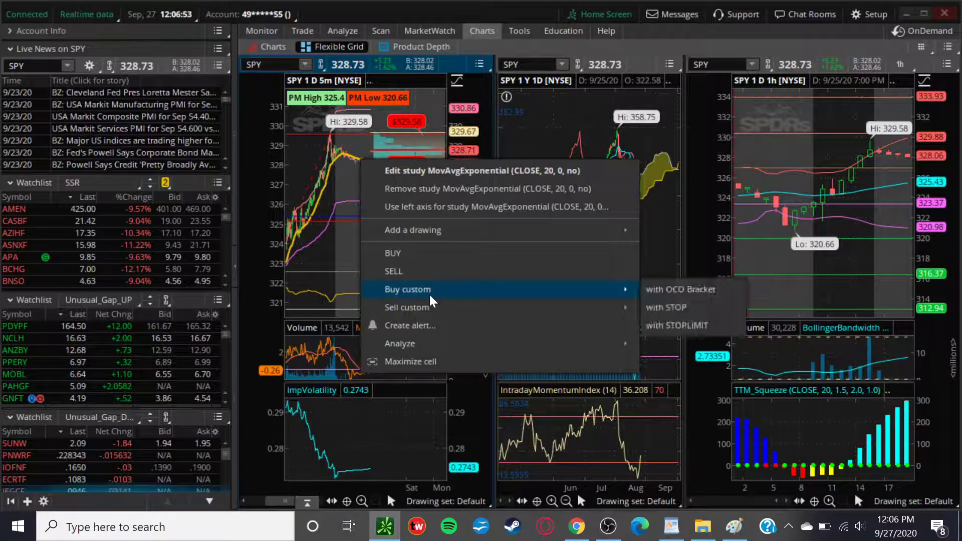
click(448, 326)
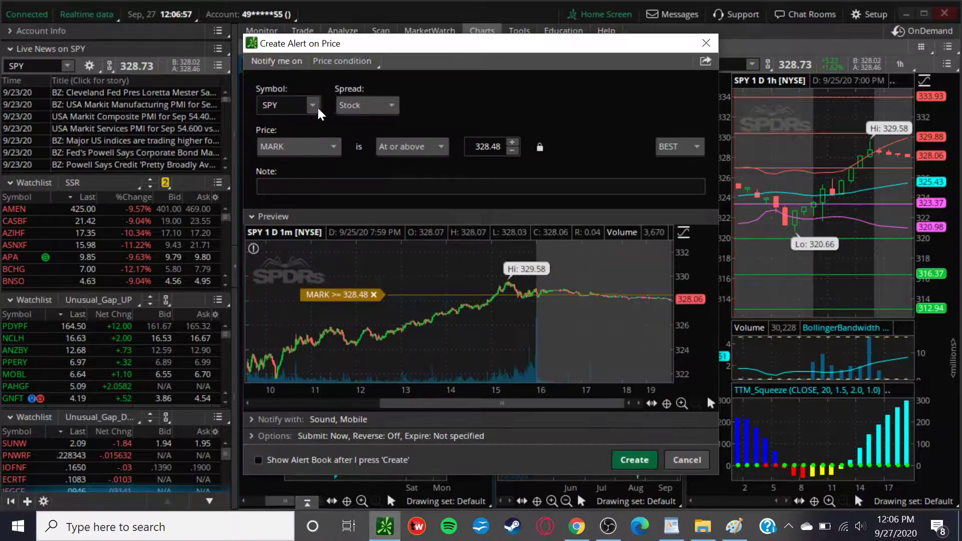
click(363, 108)
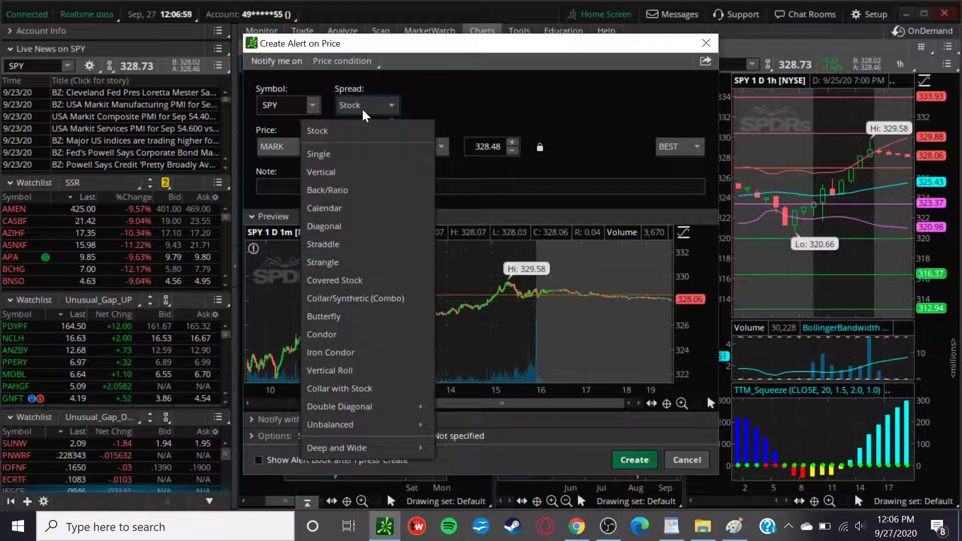
click(362, 107)
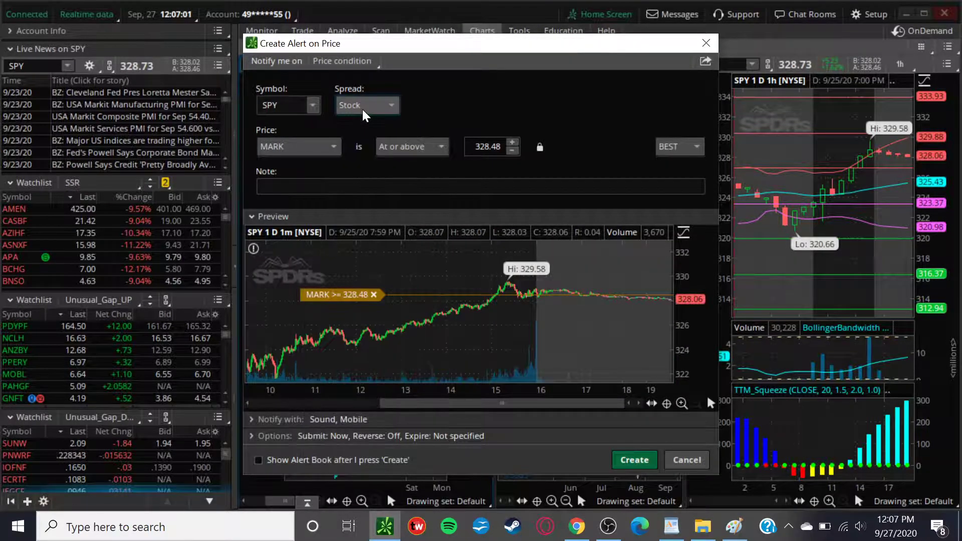
click(320, 148)
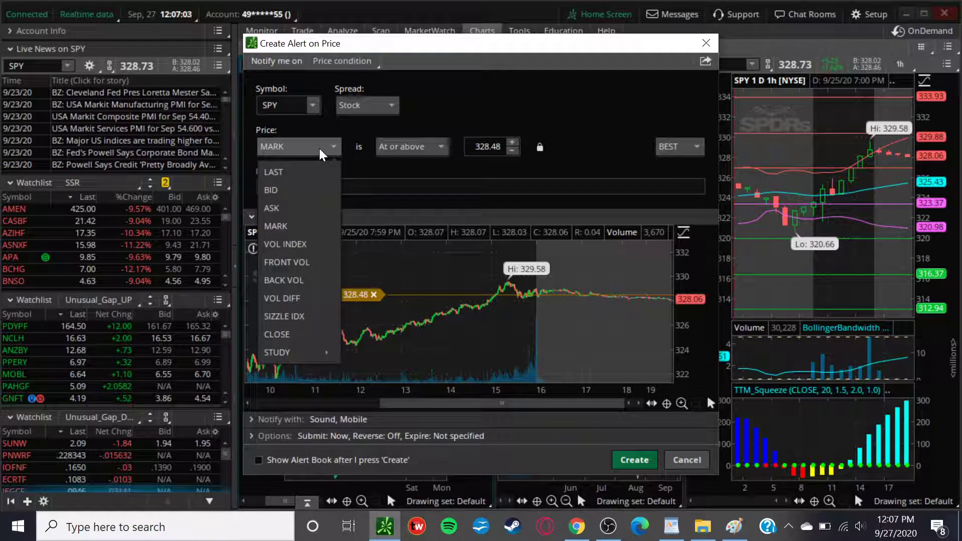
click(463, 165)
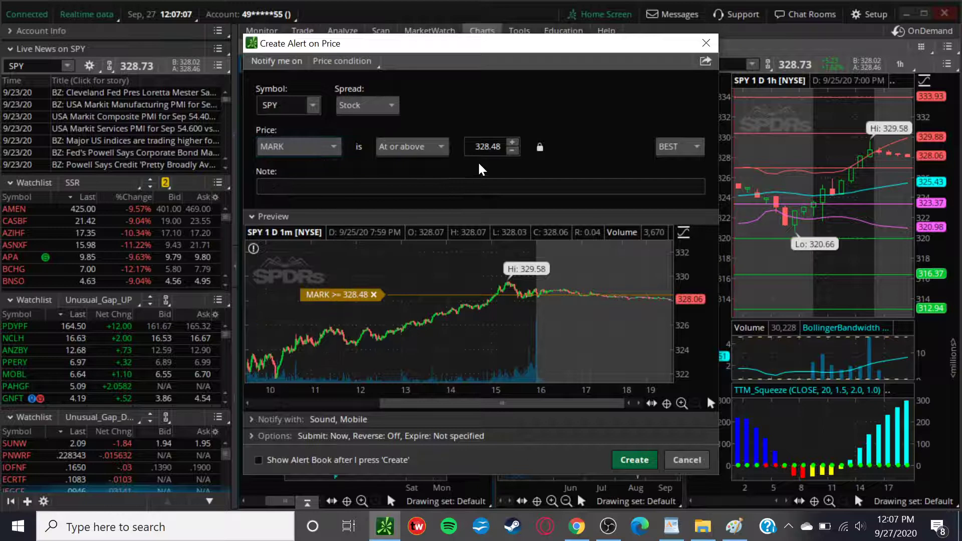
click(635, 458)
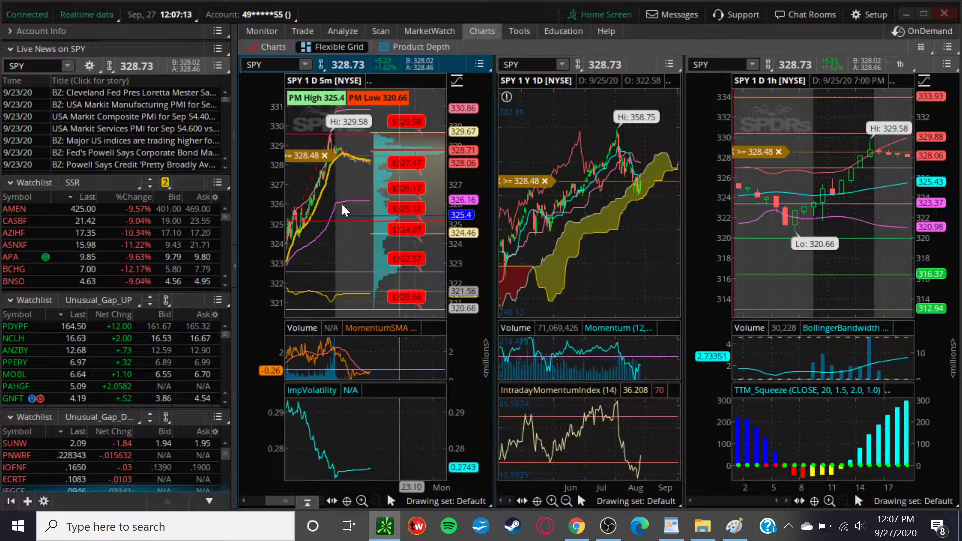
click(324, 155)
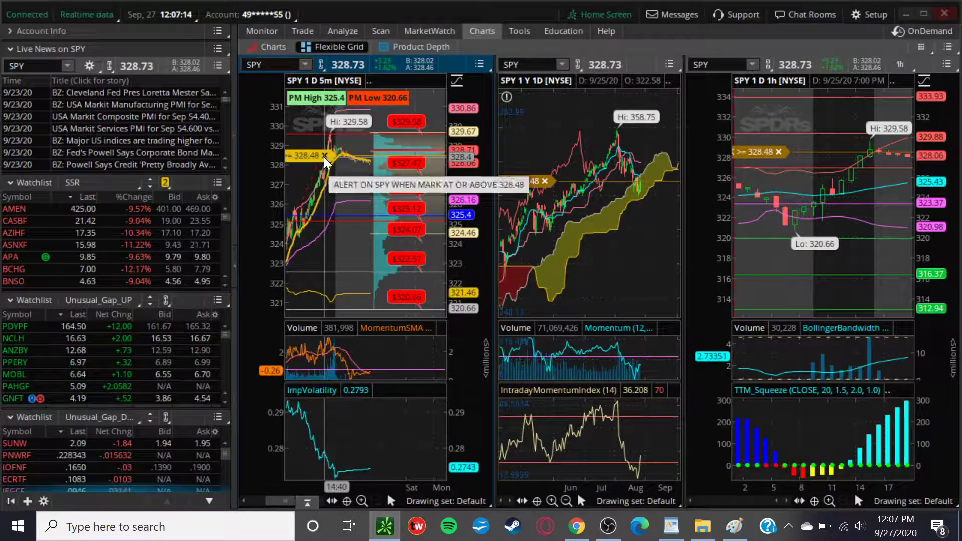
Open a new SPY alert for MARK at or above 327.64 and bring up the symbol list
right_click(341, 176)
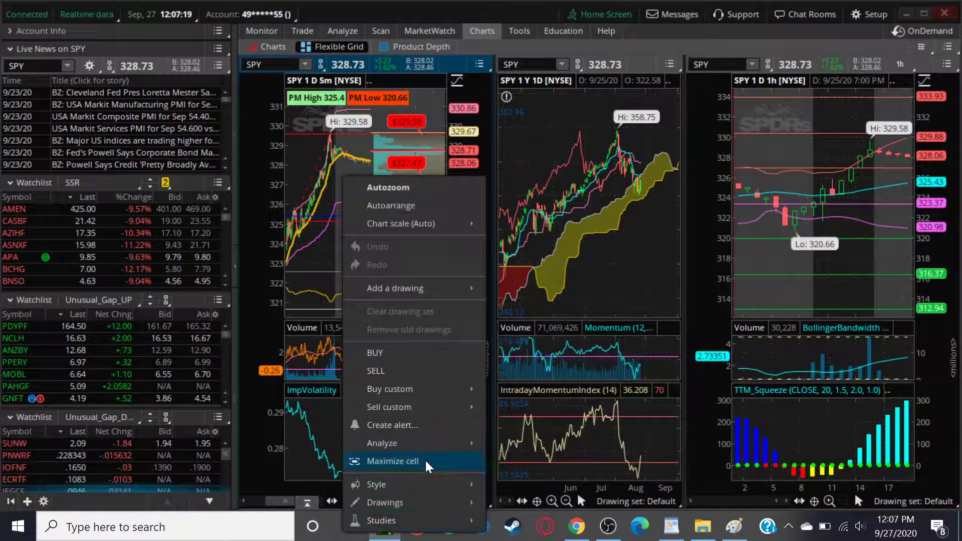
click(431, 423)
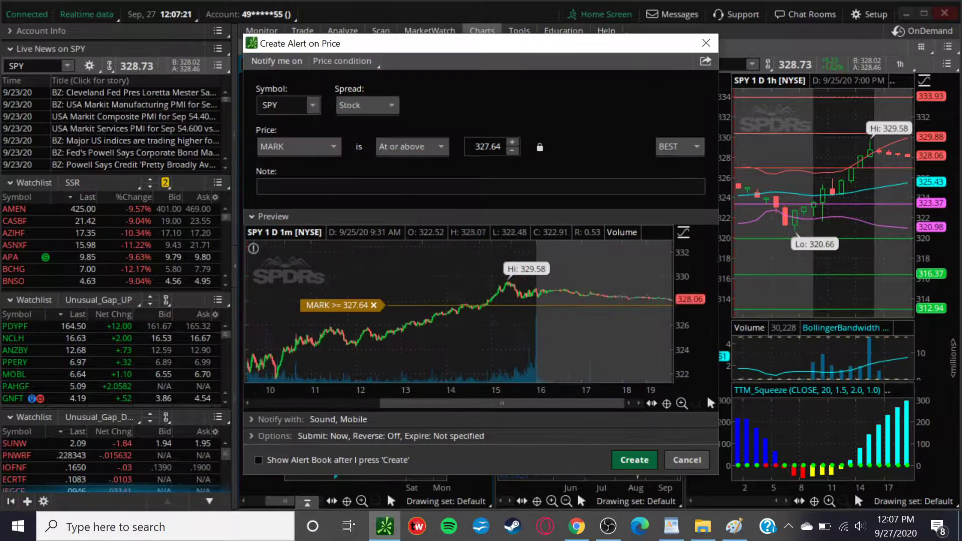
click(416, 148)
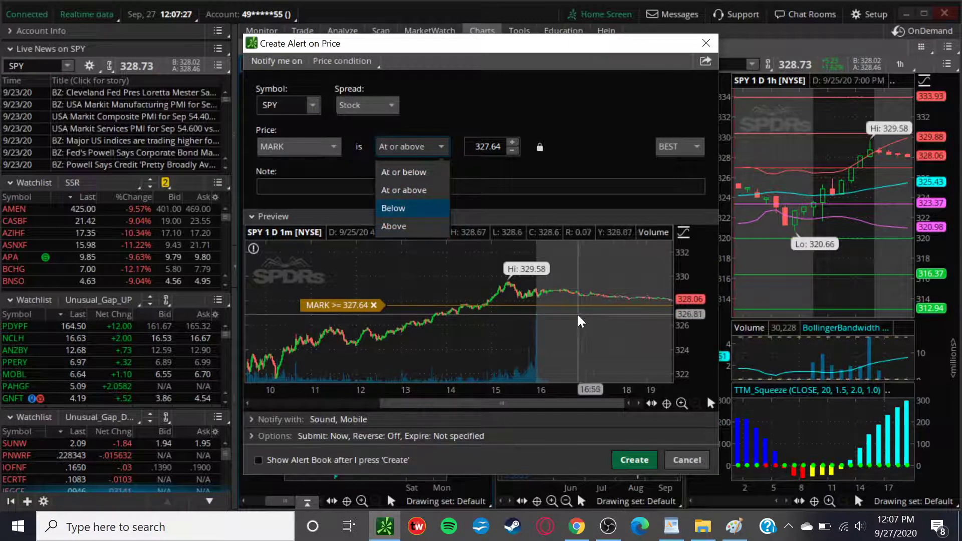
click(356, 307)
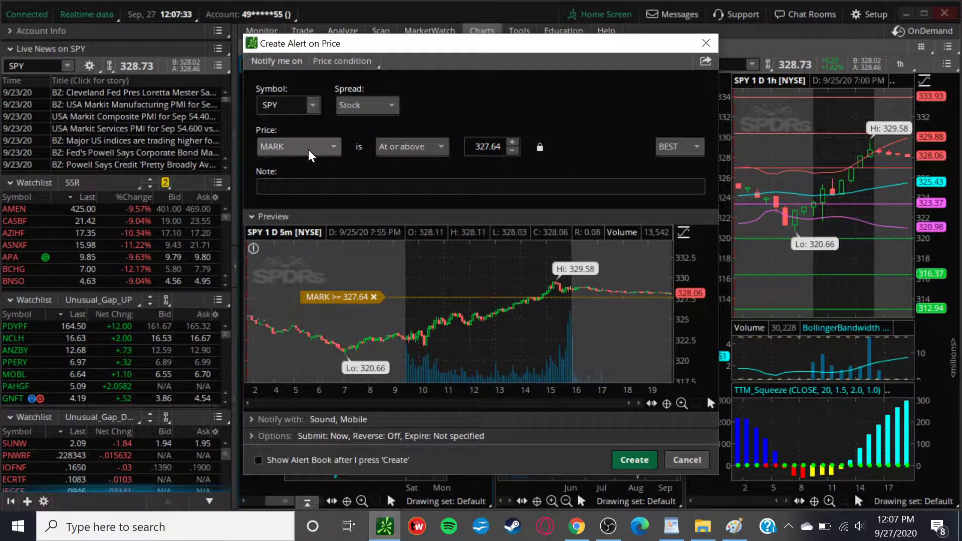
click(313, 106)
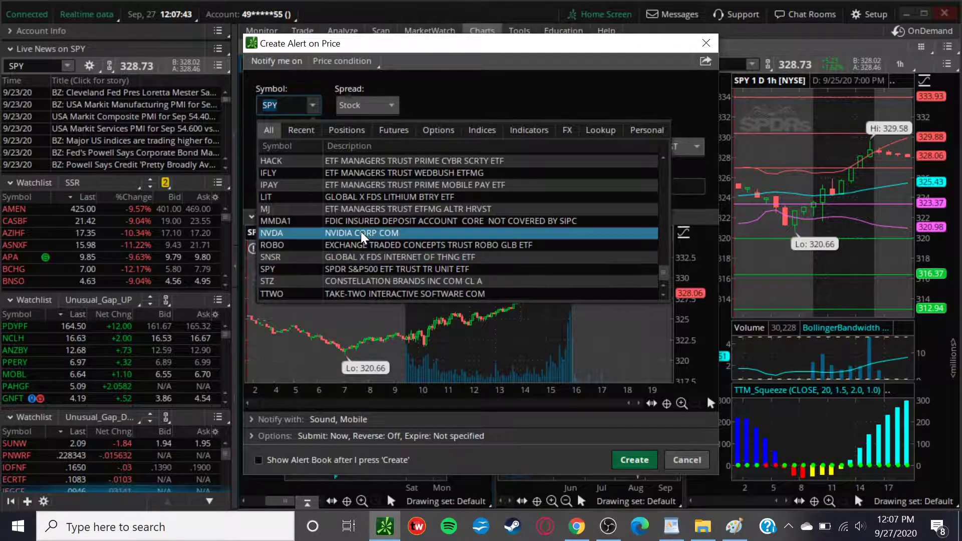
Browse the symbol lookup's recent, futures, options, index, market indicator, forex, search and watchlist categories
click(296, 134)
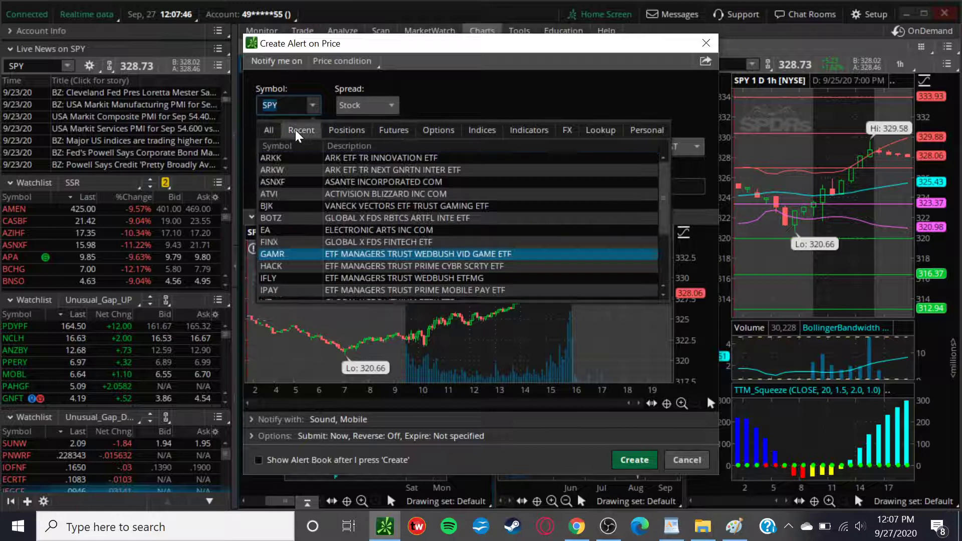
click(394, 131)
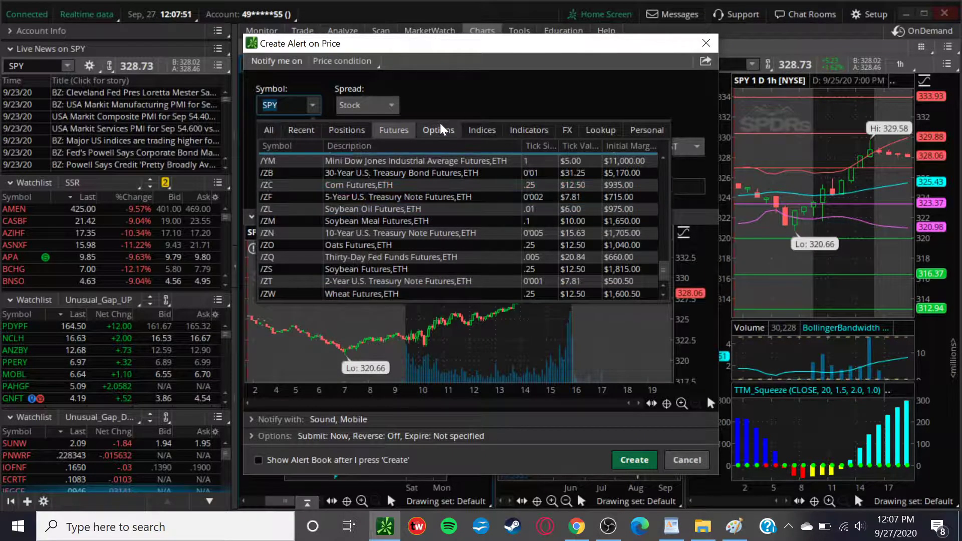
click(441, 130)
click(473, 132)
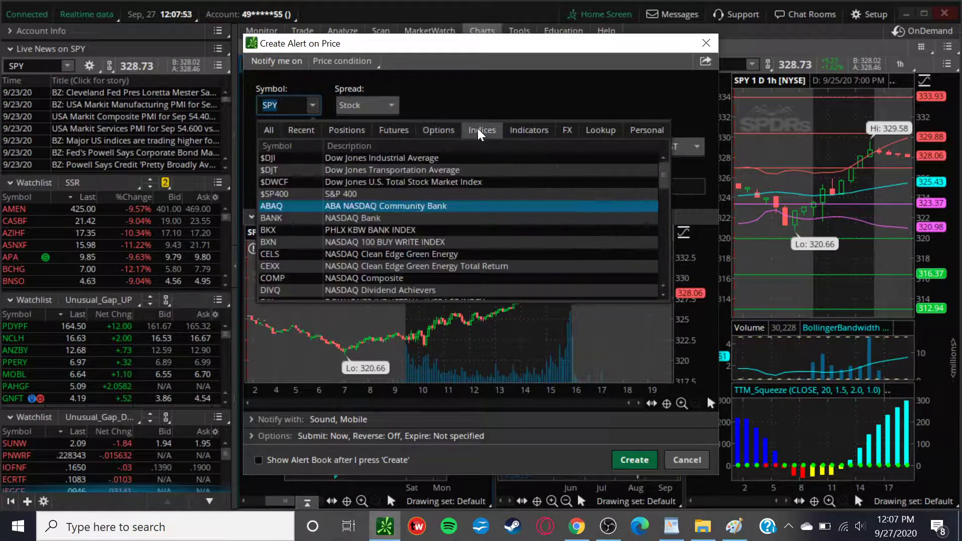
click(528, 135)
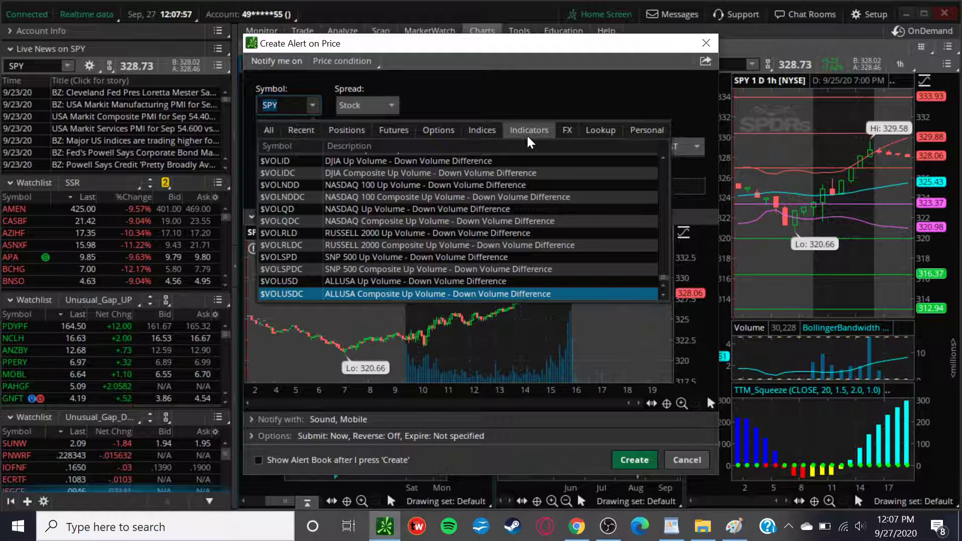
click(568, 132)
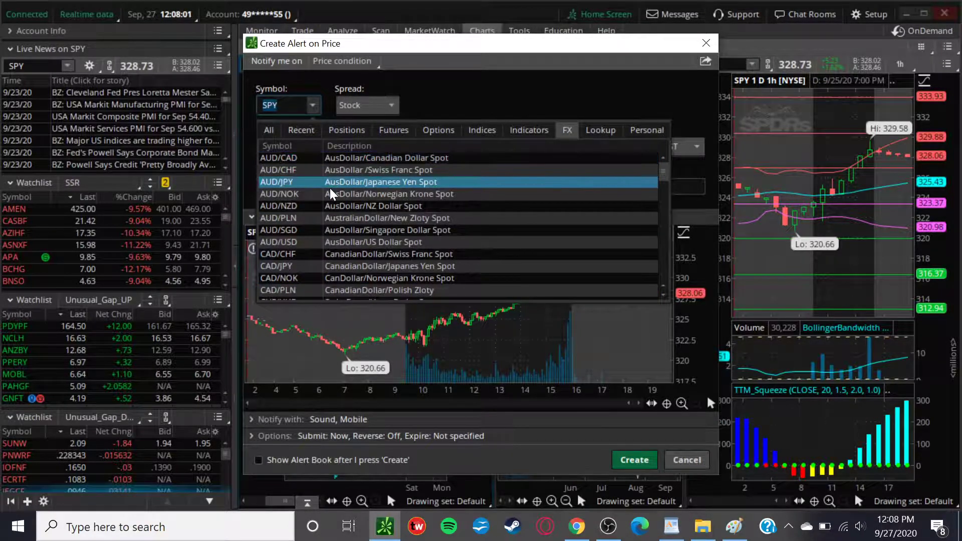
click(595, 134)
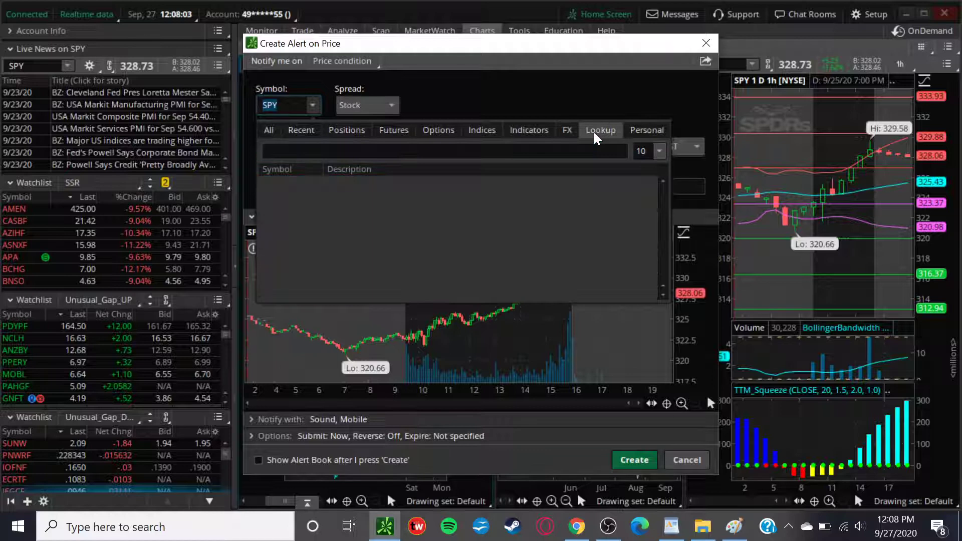
click(645, 132)
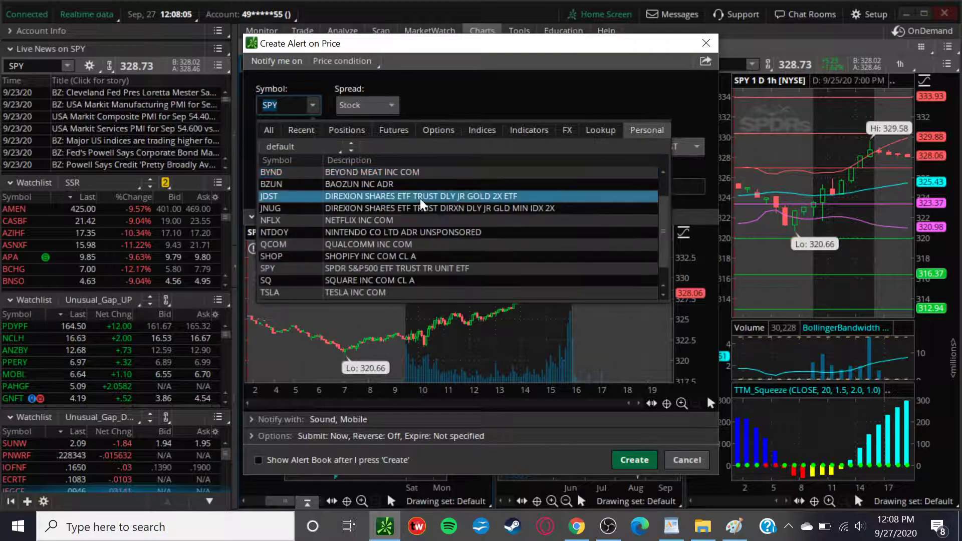
List the symbols in the SSR watchlist, then close the lookup keeping SPY
click(325, 150)
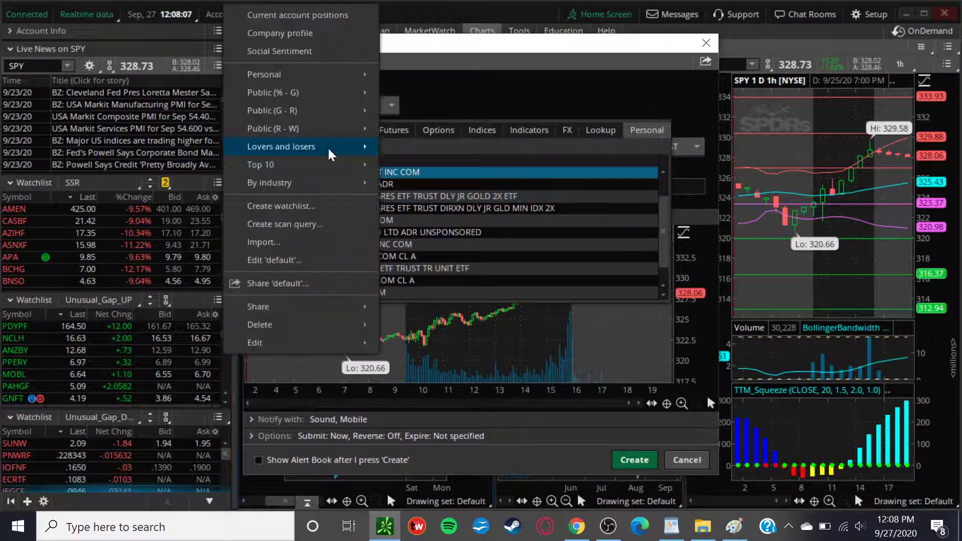
mouse_move(331, 152)
mouse_move(307, 79)
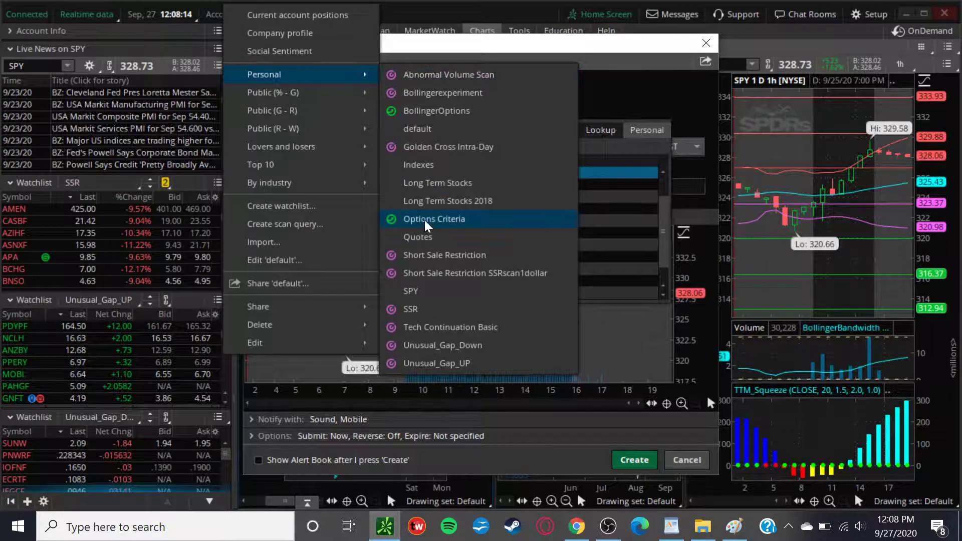
click(458, 313)
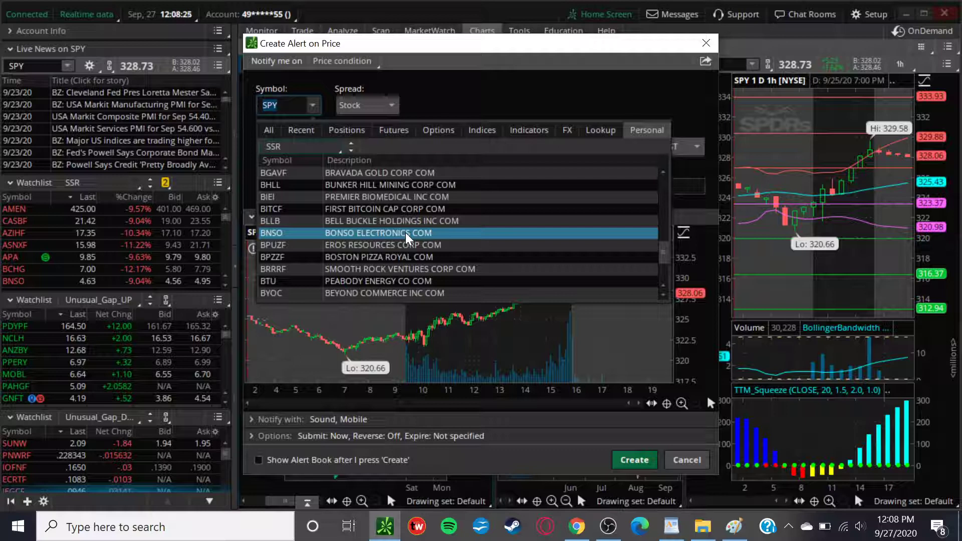
click(316, 88)
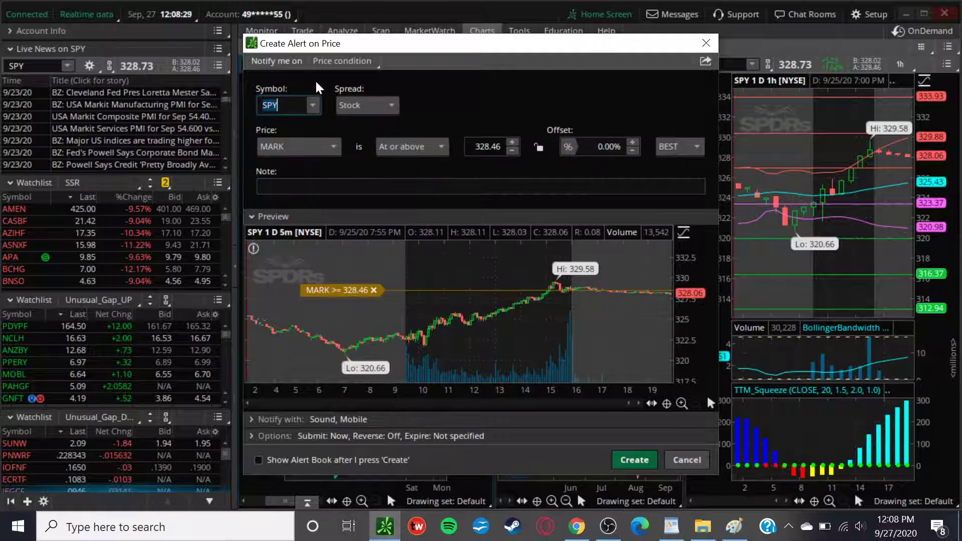
Keep the alert based on the Price condition and cancel it without creating it
click(356, 61)
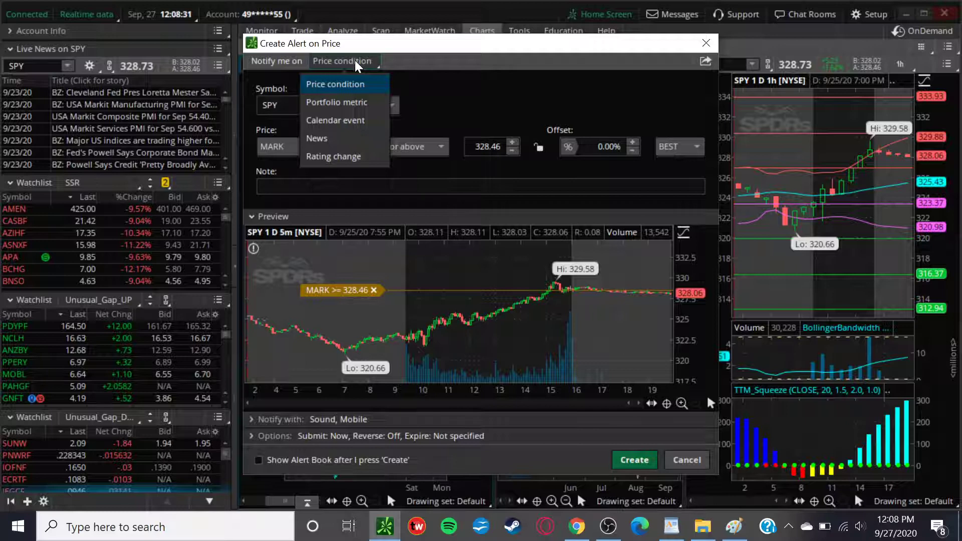
click(356, 62)
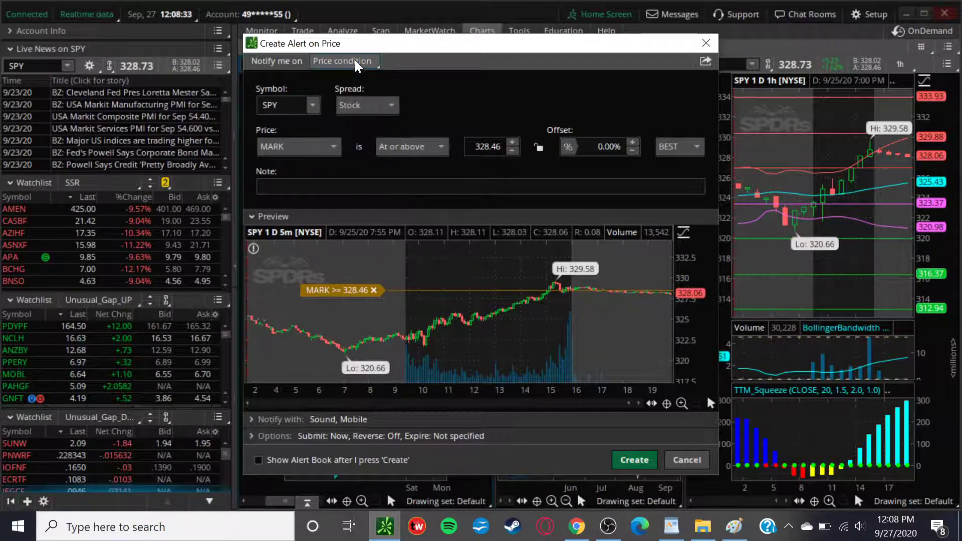
click(702, 455)
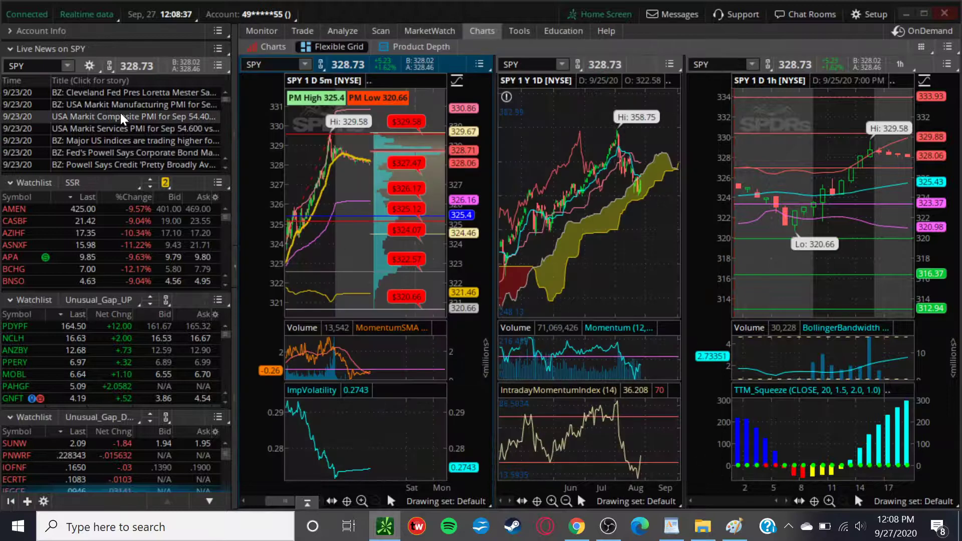
click(223, 51)
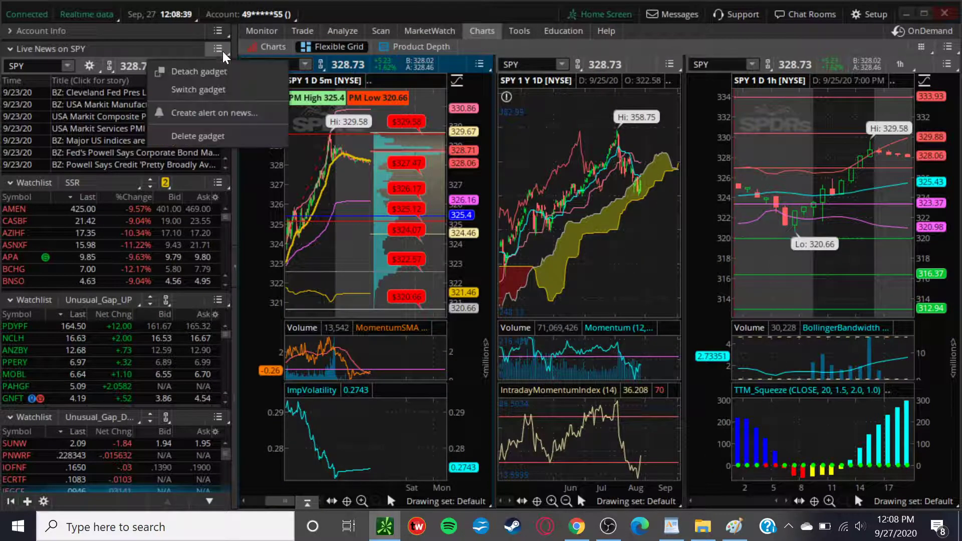
click(223, 51)
click(223, 51)
click(223, 51)
click(223, 51)
click(224, 113)
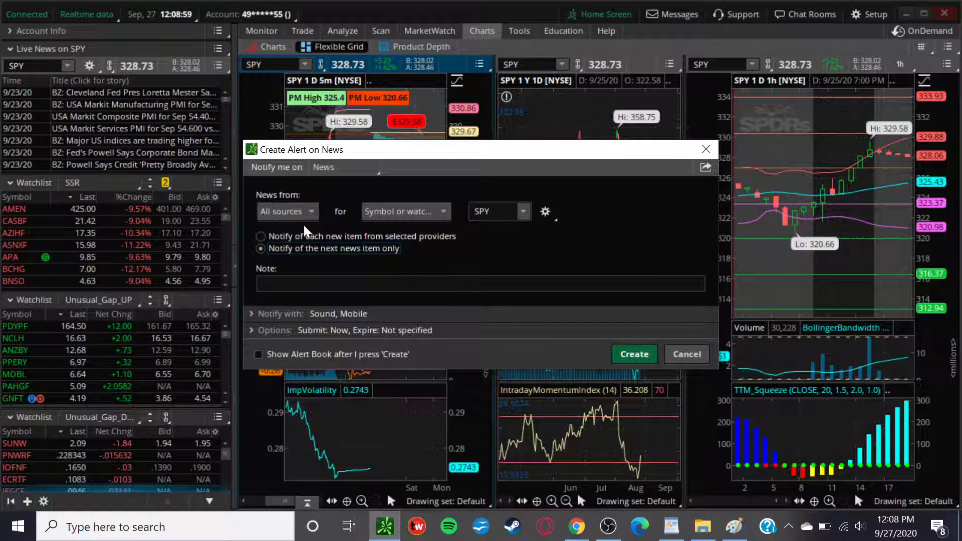
click(482, 211)
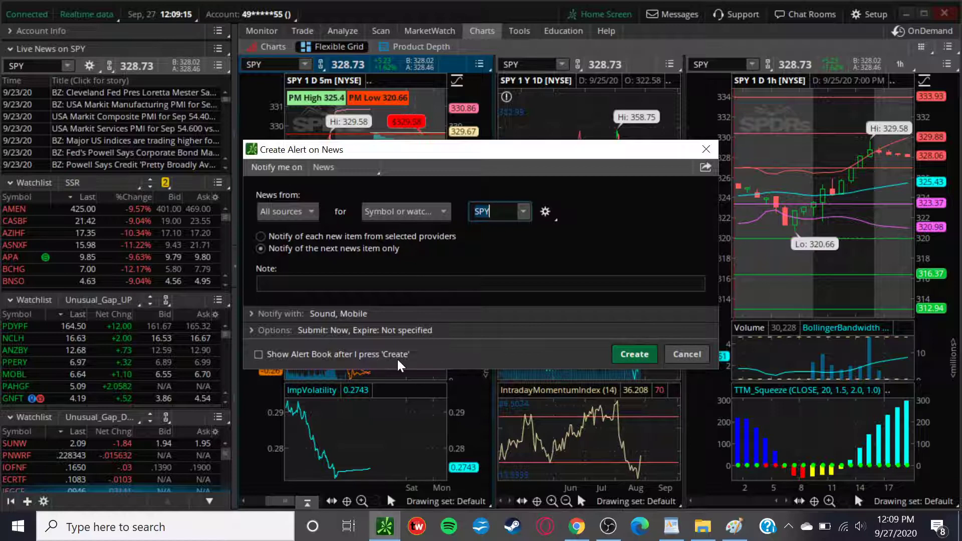
click(681, 359)
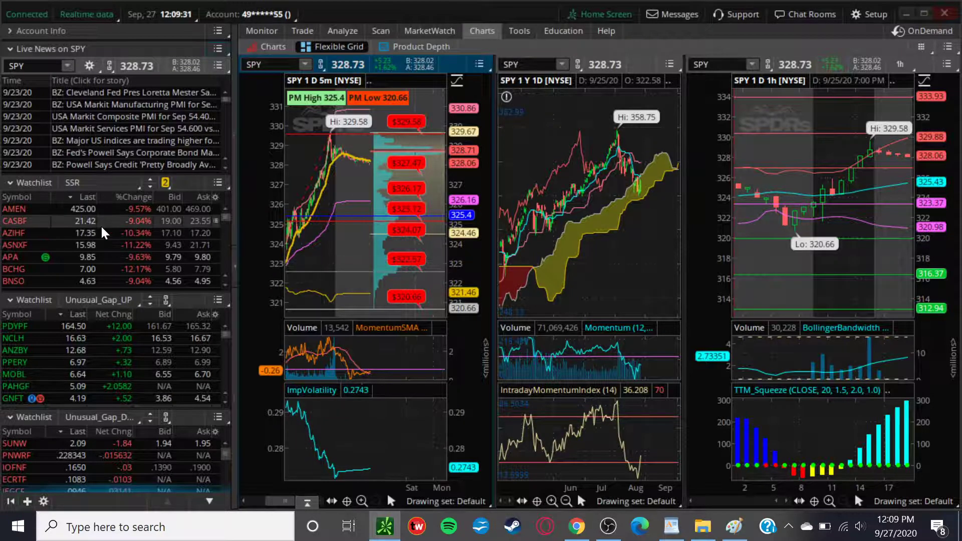
Visit the Scan page, return to the SPY charts, and open NCLH's menu in Unusual_Gap_UP
click(377, 28)
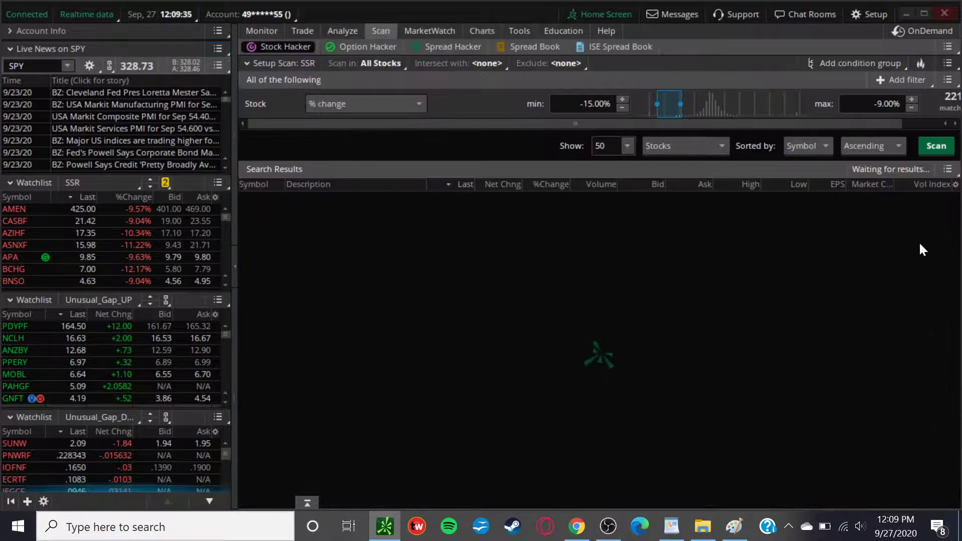
click(933, 147)
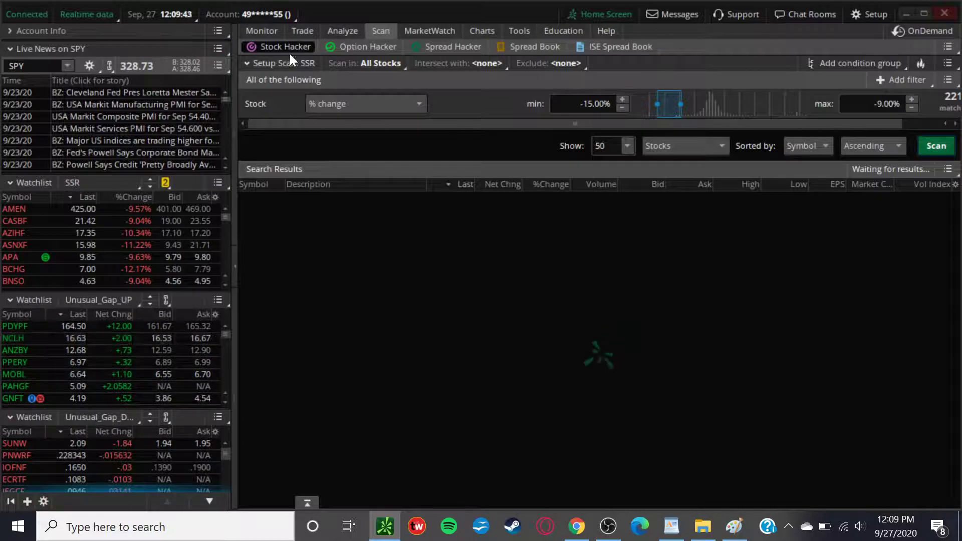
click(480, 31)
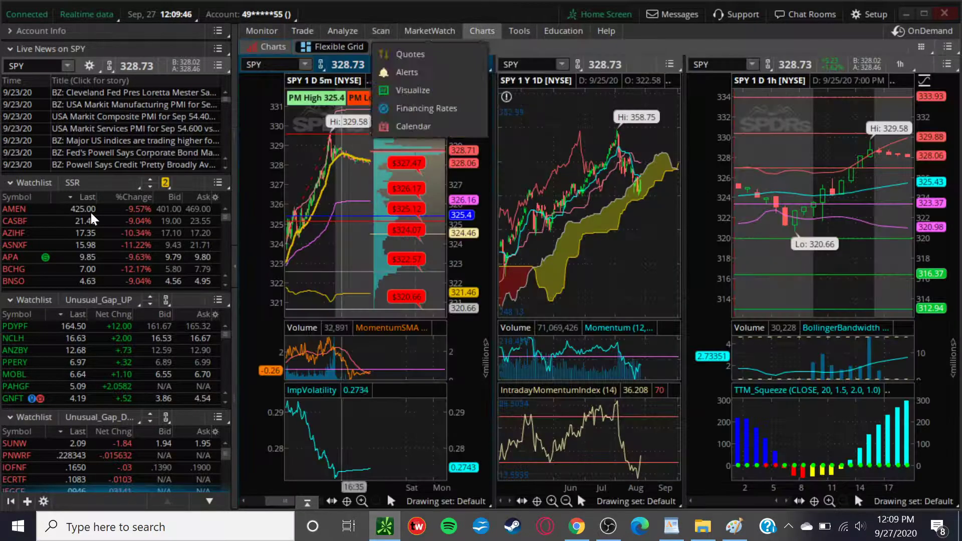
right_click(21, 336)
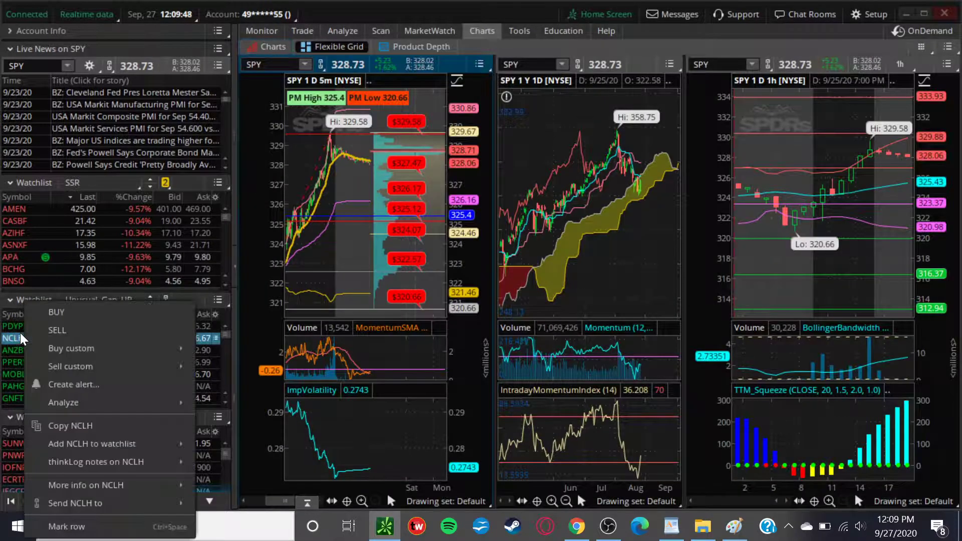
Open an NCLH price alert at MARK at or above 16.63, then cancel it
click(127, 385)
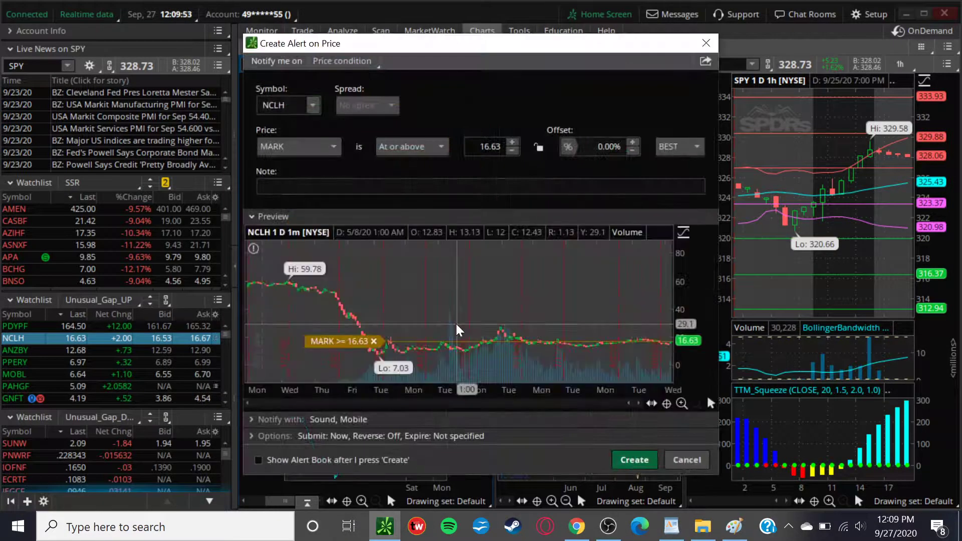
click(692, 460)
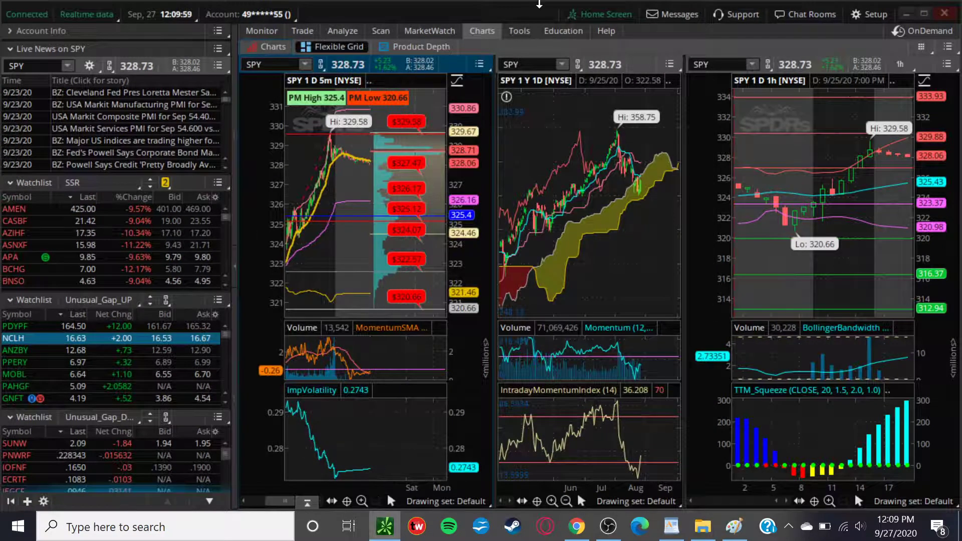
Look at the Scan and Trade pages, then return to the three-panel SPY chart grid
click(382, 30)
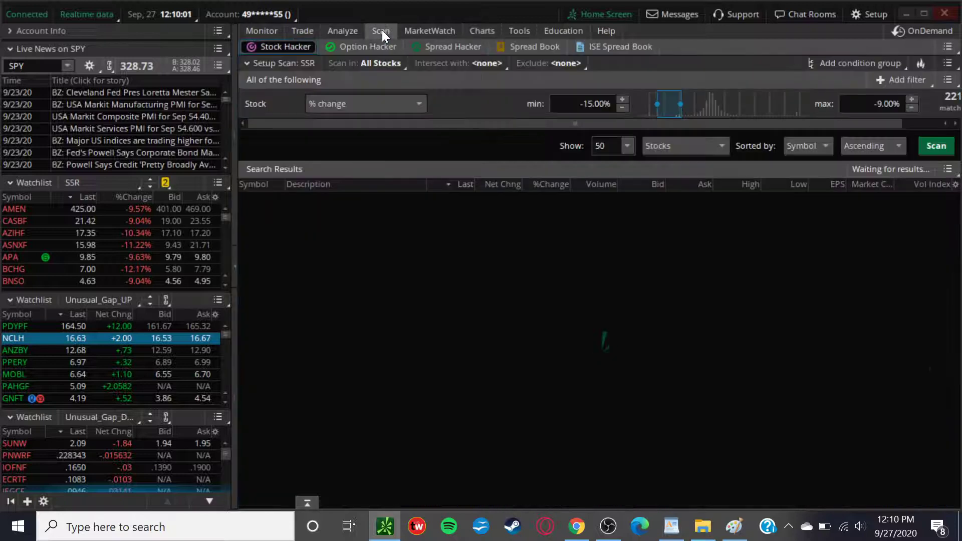
click(306, 30)
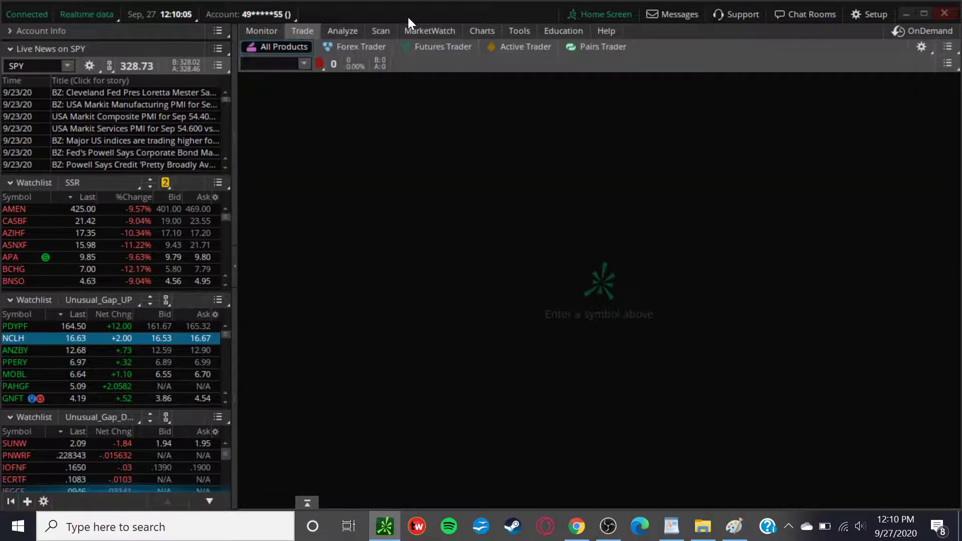
click(488, 34)
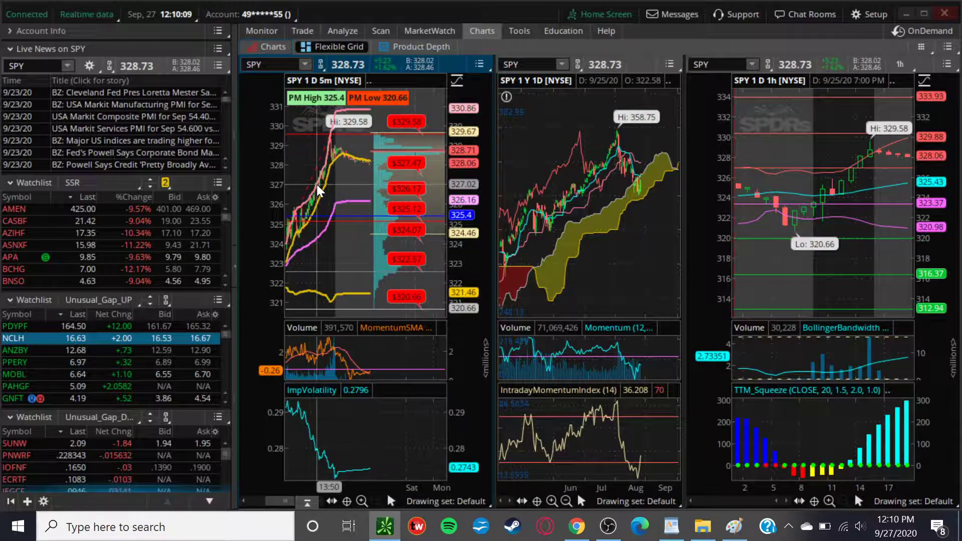
Zoom the 1-year daily SPY chart to about mid-August through September
right_click(333, 162)
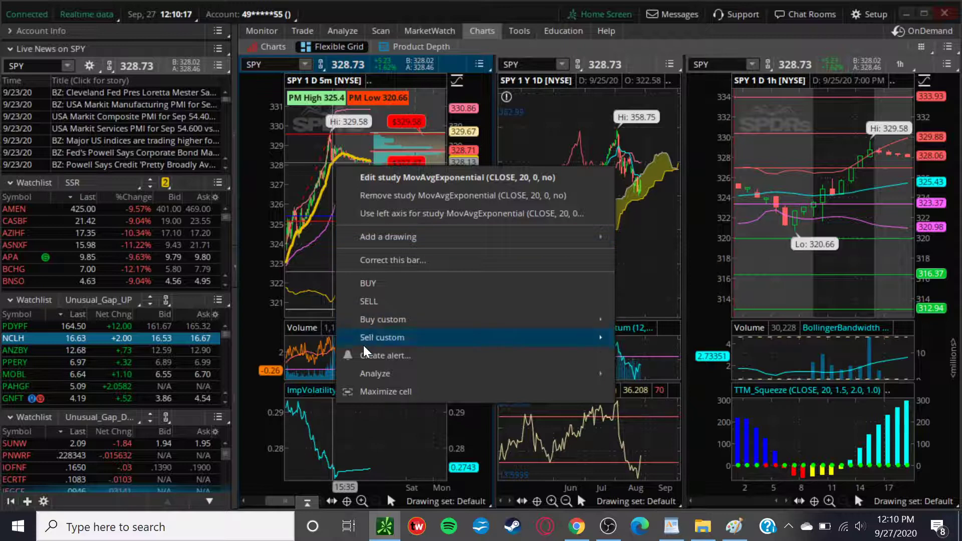
click(308, 279)
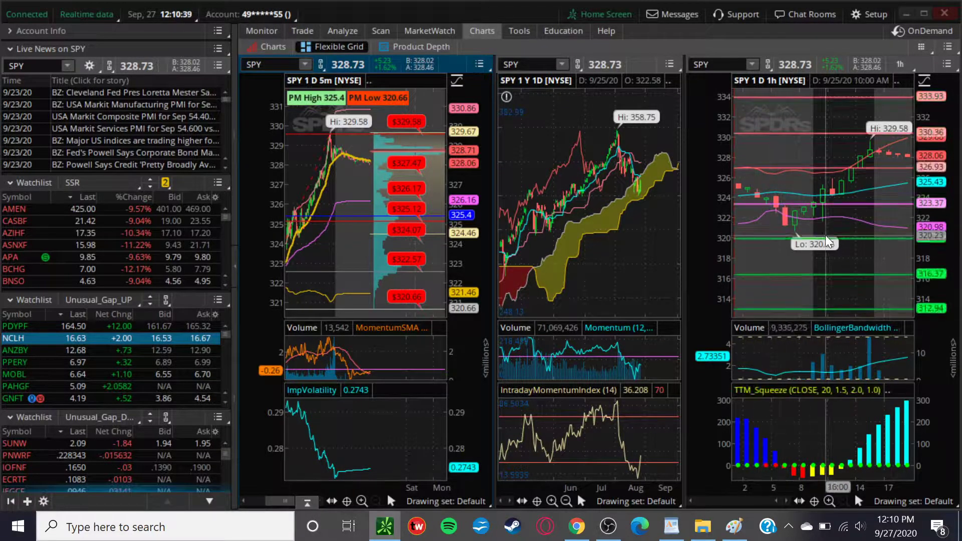
drag(597, 138, 660, 175)
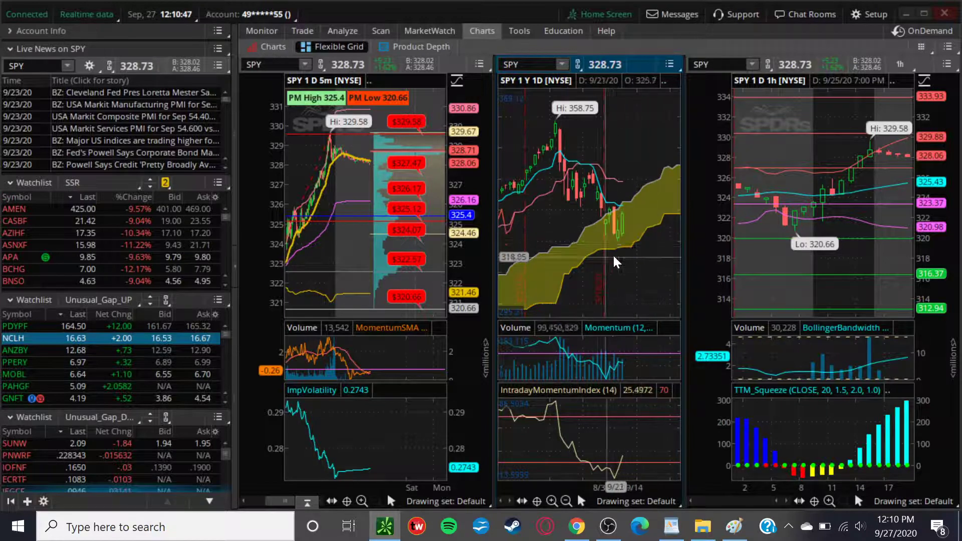
scroll(613, 247, down, 3)
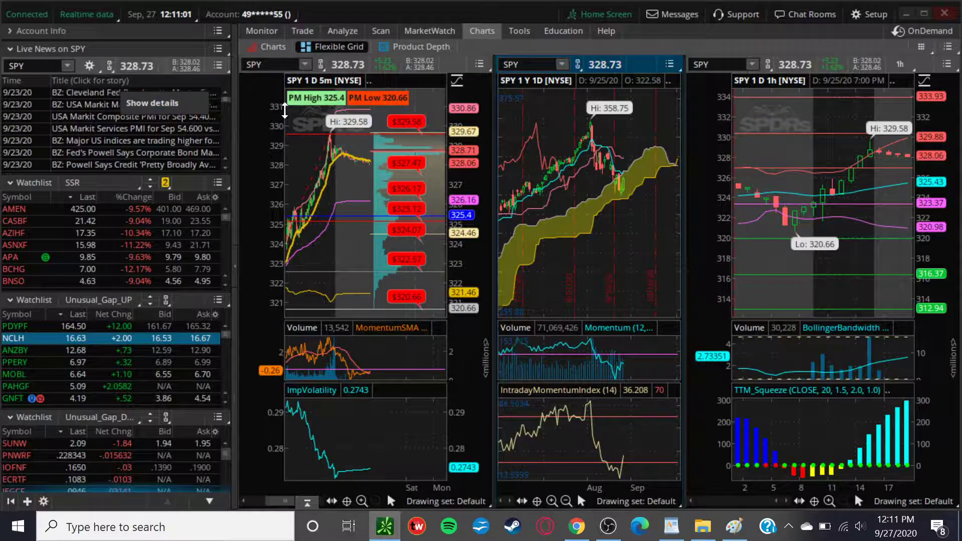
Pass through the Scan and Trade pages and land back on the SPY Charts page
click(378, 30)
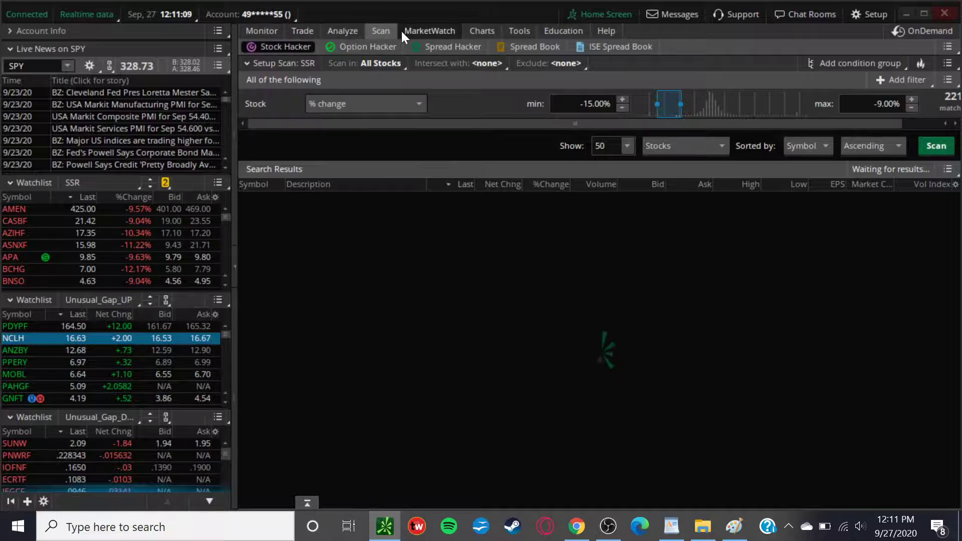
mouse_move(401, 31)
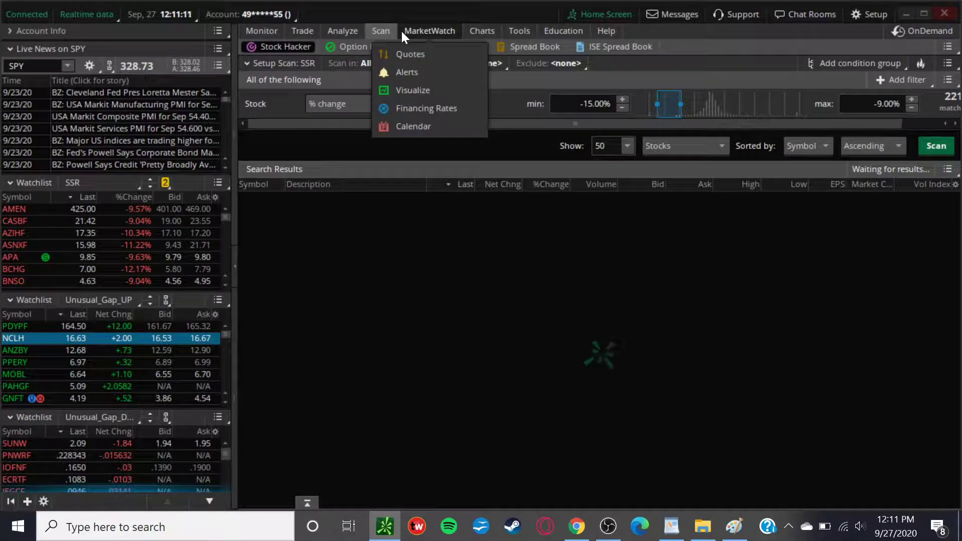
click(303, 30)
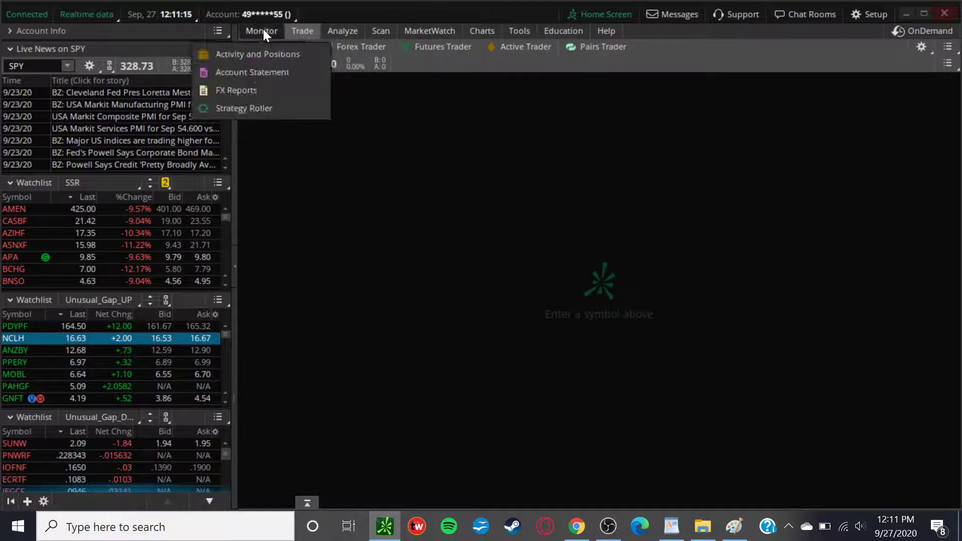
click(485, 37)
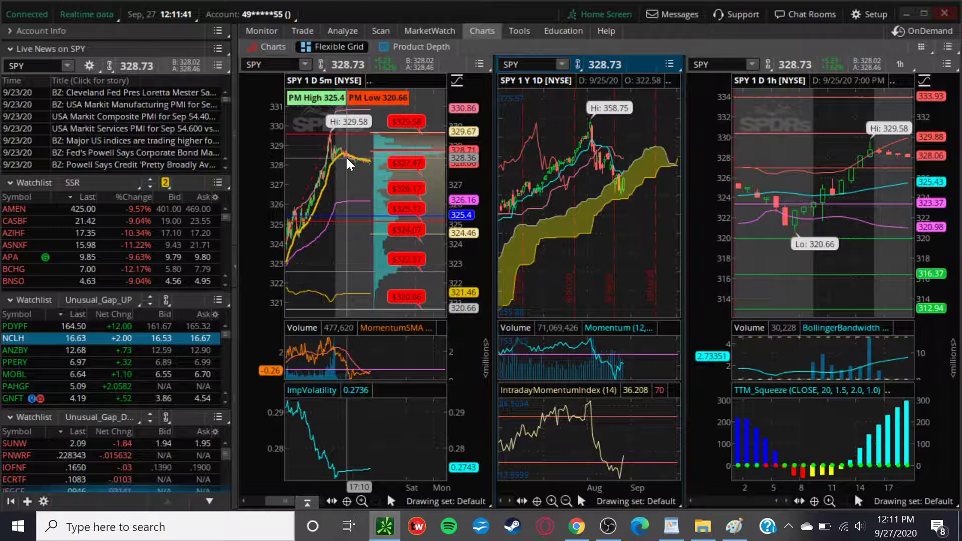
Open a SPY alert at MARK at or above 327.02 and reveal its submit and expiration options
right_click(340, 187)
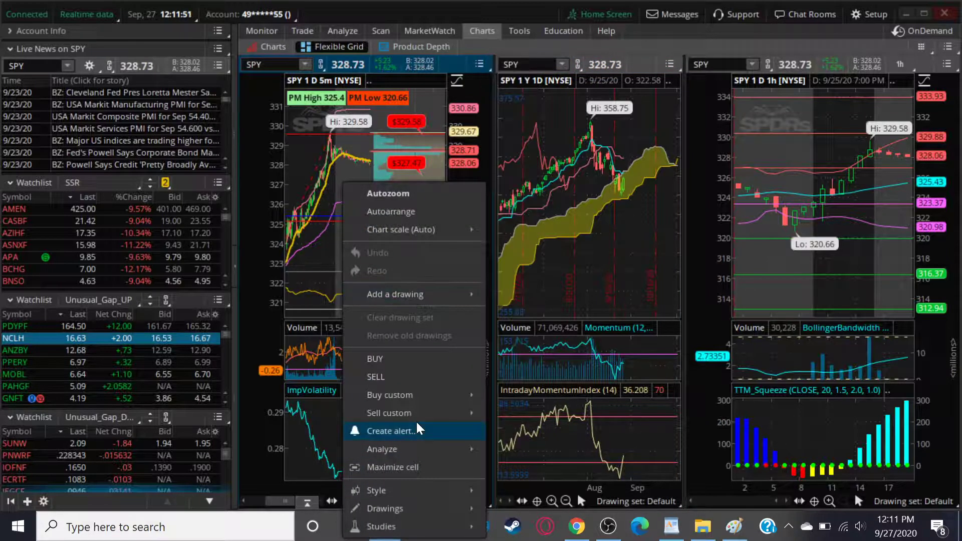
click(400, 435)
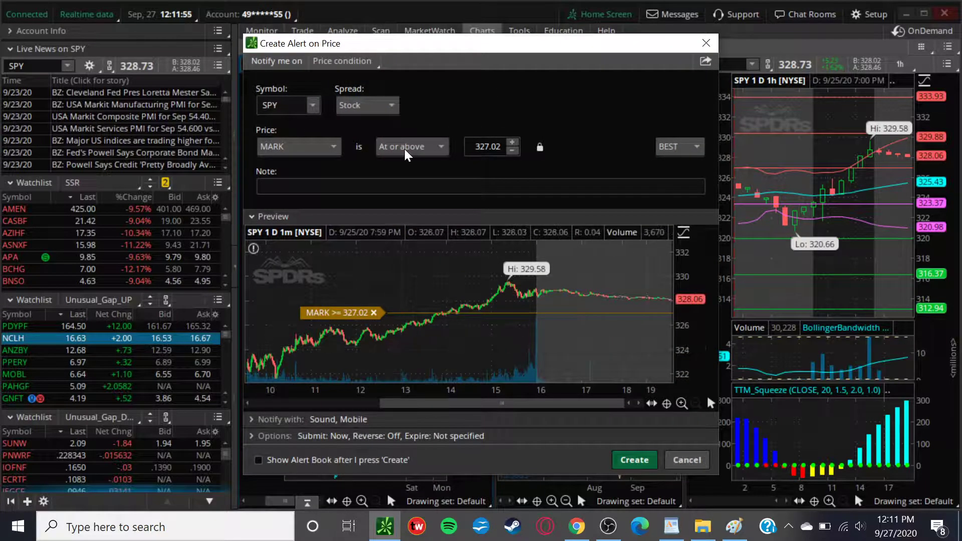
click(370, 63)
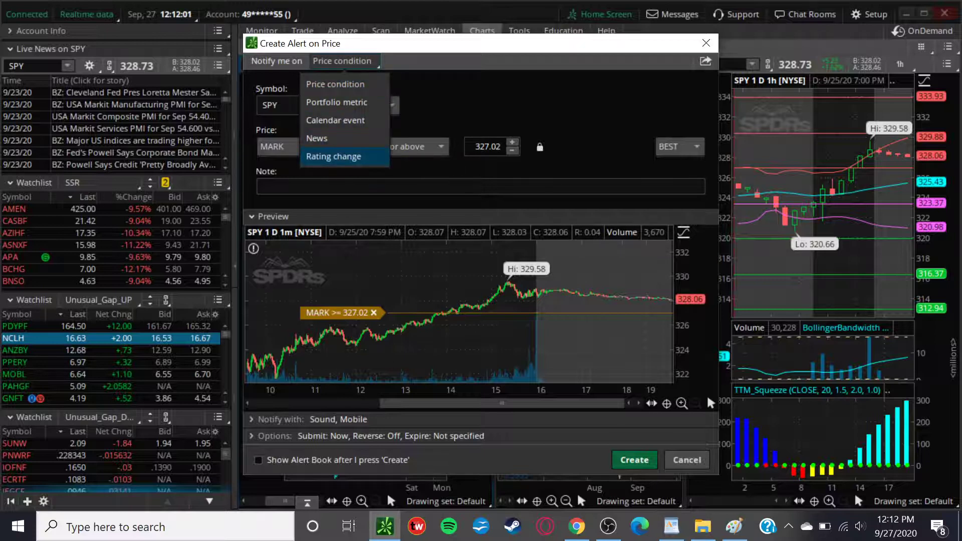
click(694, 152)
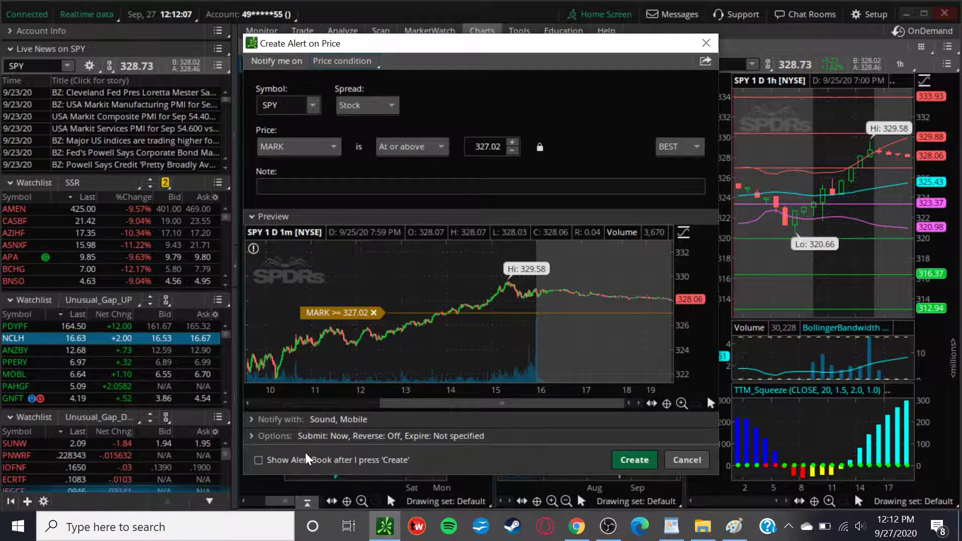
click(265, 441)
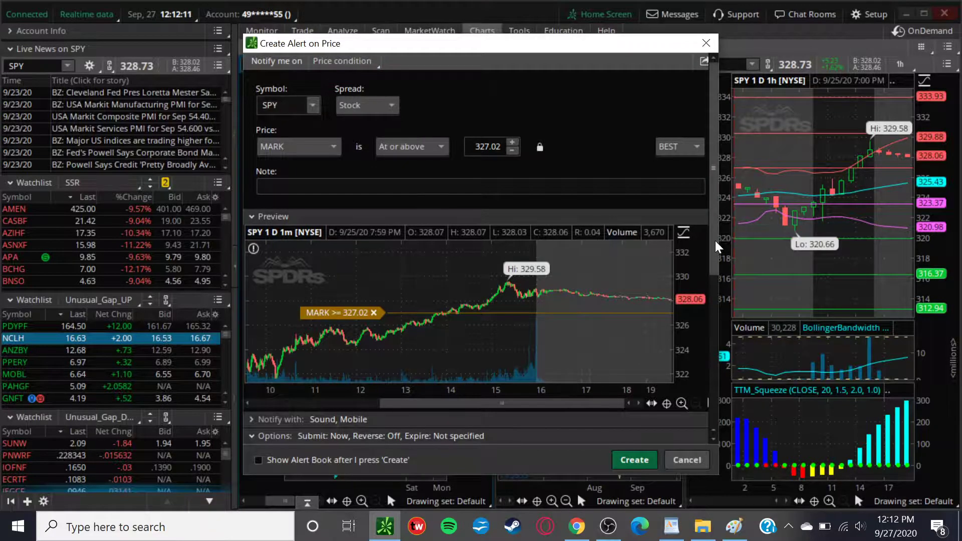
drag(714, 243, 716, 377)
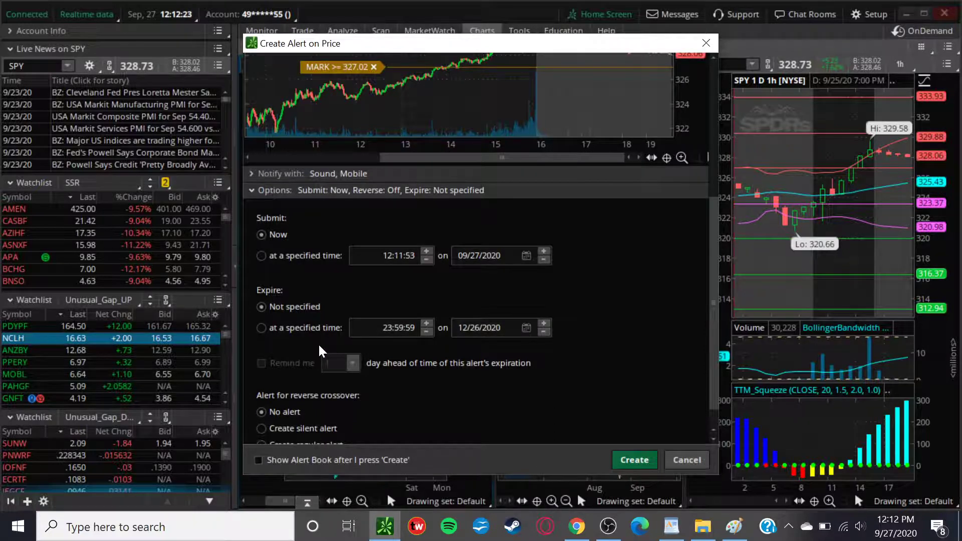
drag(711, 321, 710, 366)
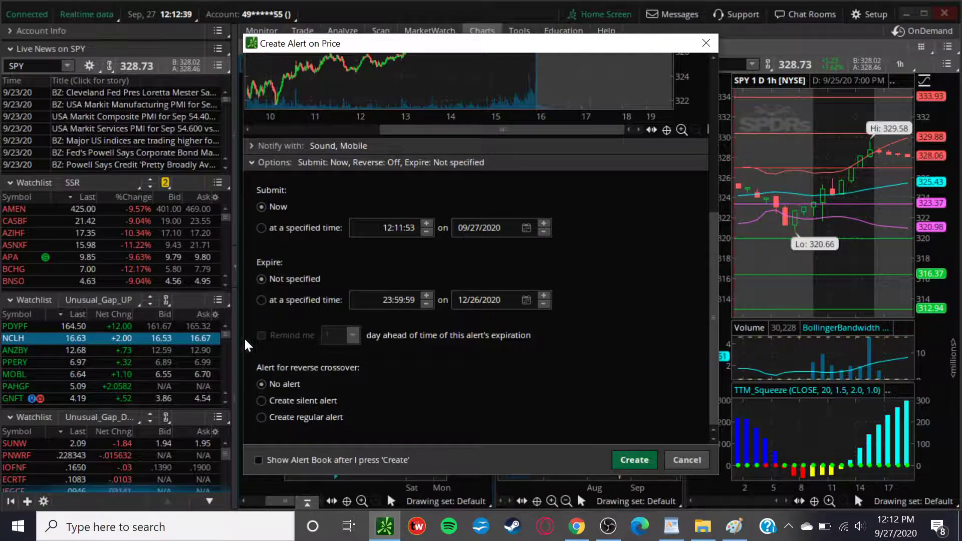
click(264, 298)
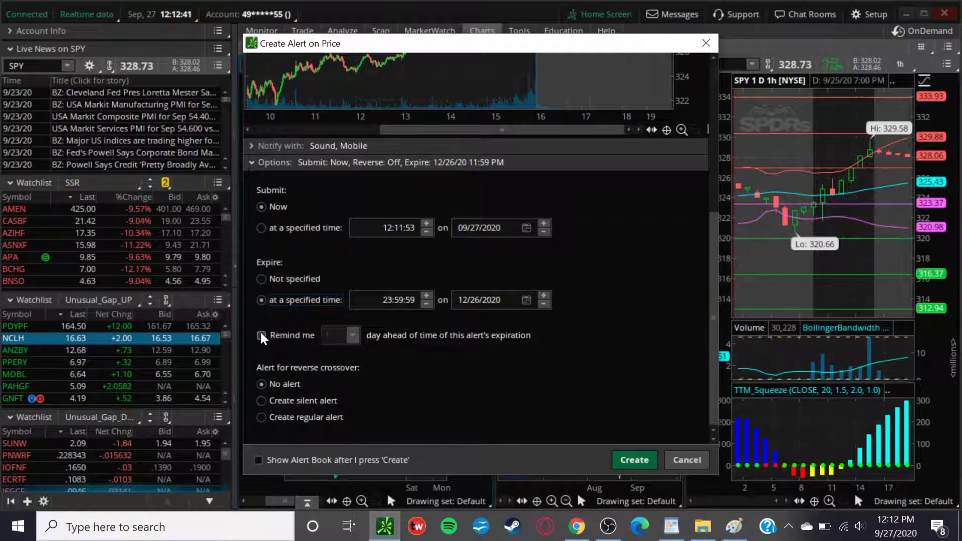
click(260, 334)
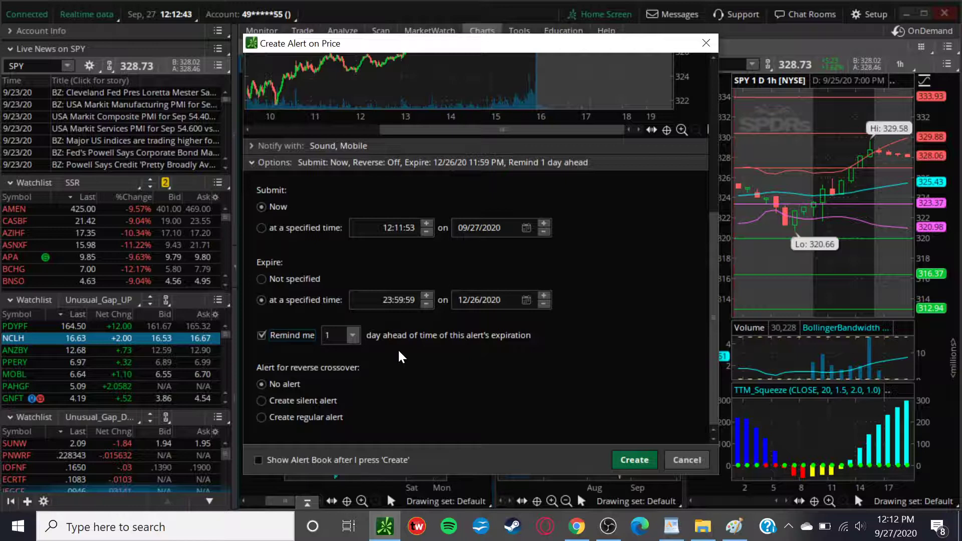
click(351, 335)
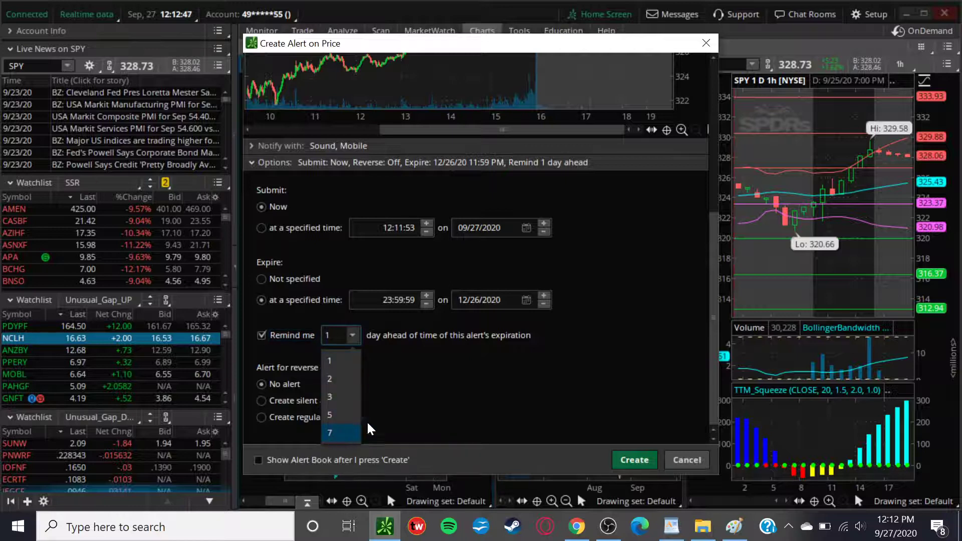
click(419, 386)
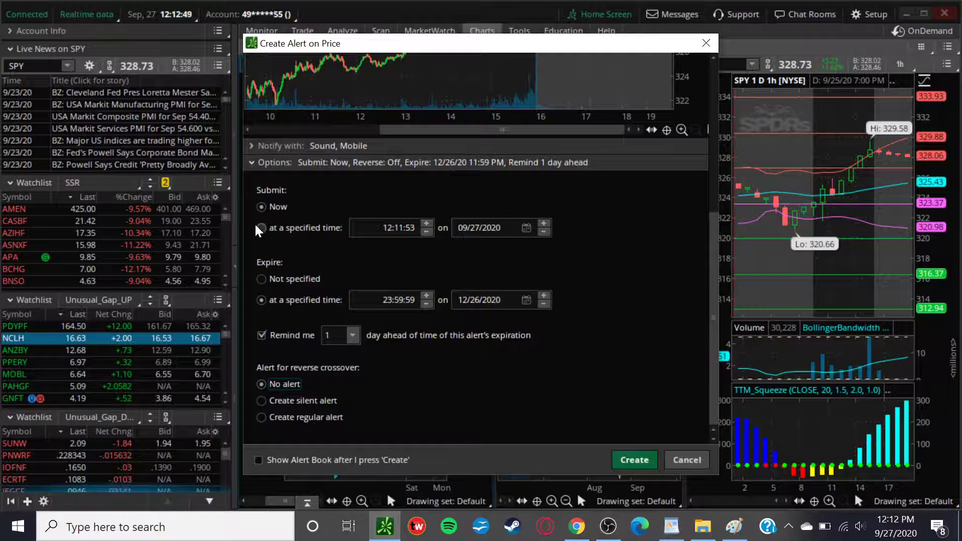
click(264, 277)
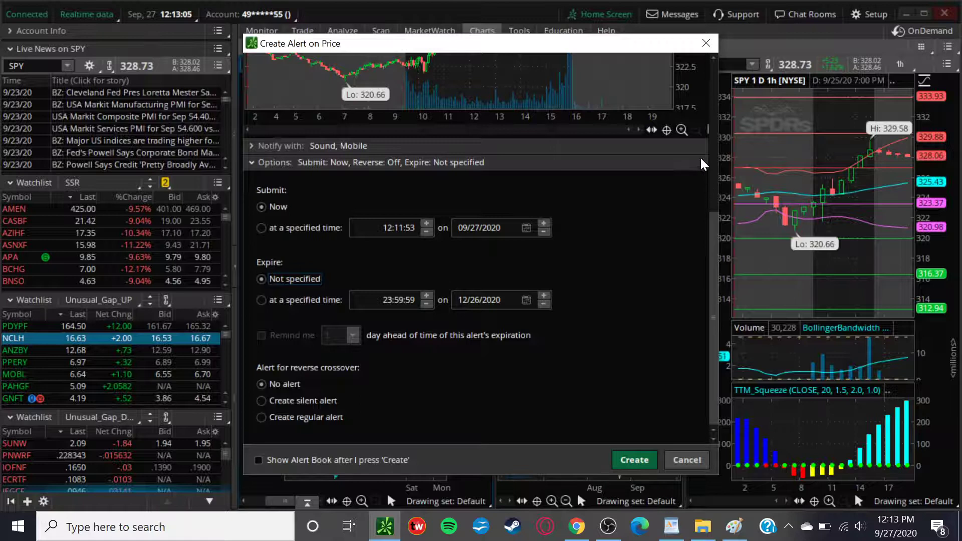
Zoom the alert's preview chart in three times and back out, then cancel the SPY alert
click(715, 175)
drag(716, 176, 719, 239)
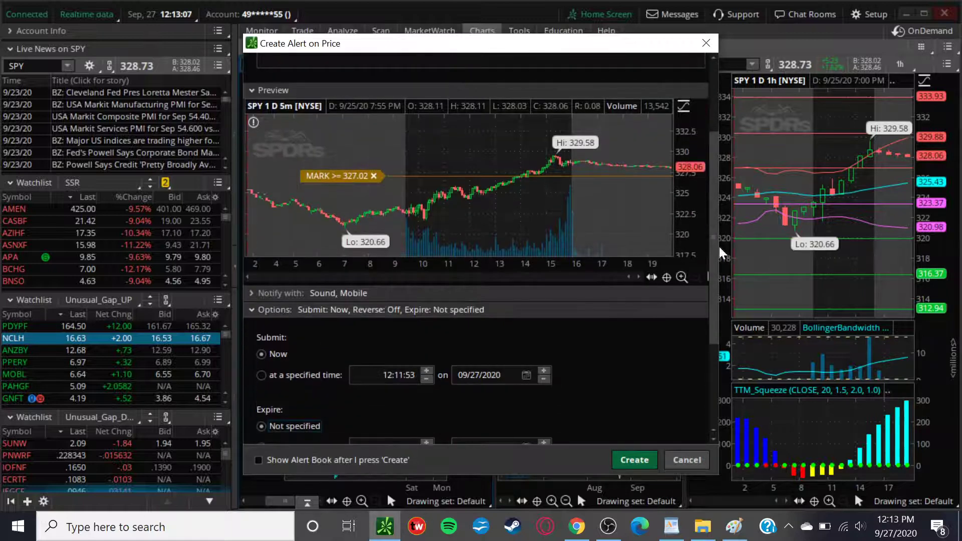
click(682, 278)
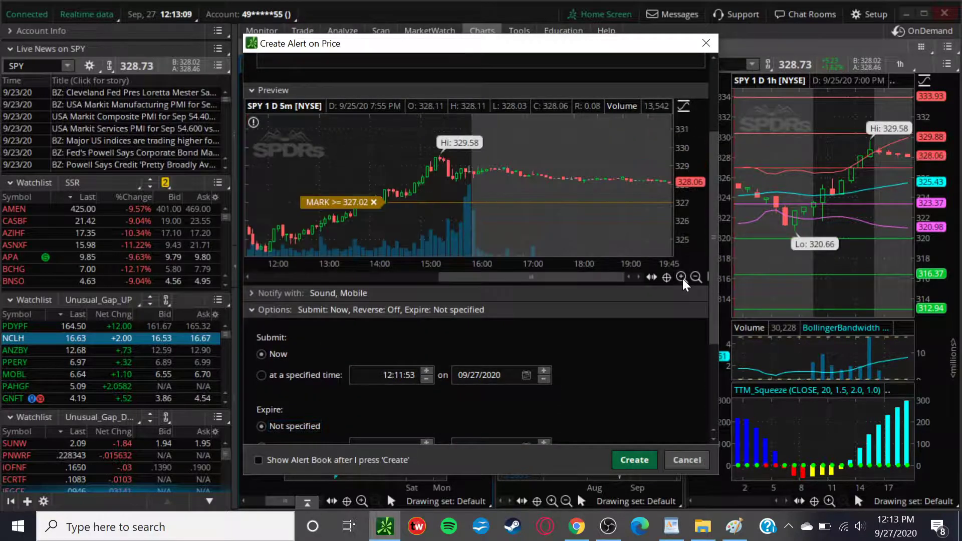
click(682, 277)
click(682, 277)
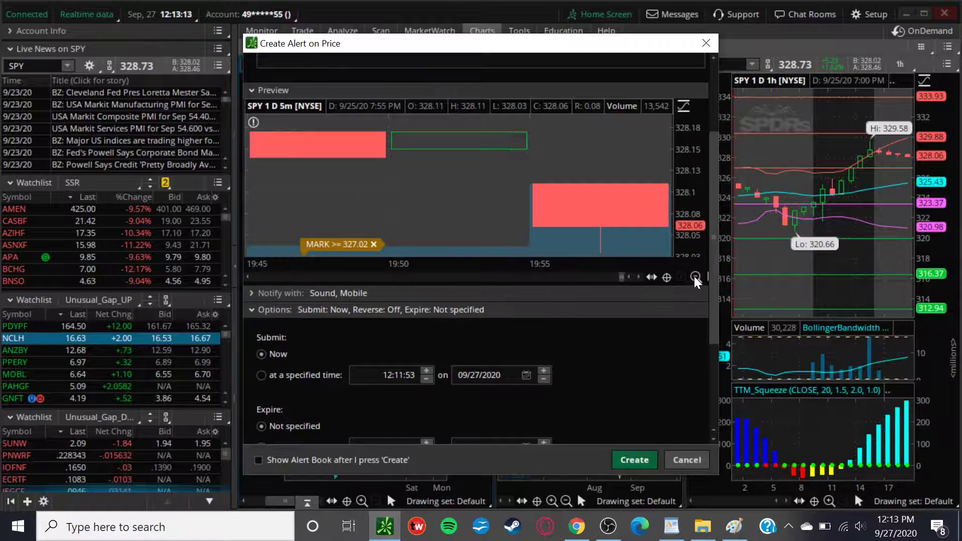
click(695, 277)
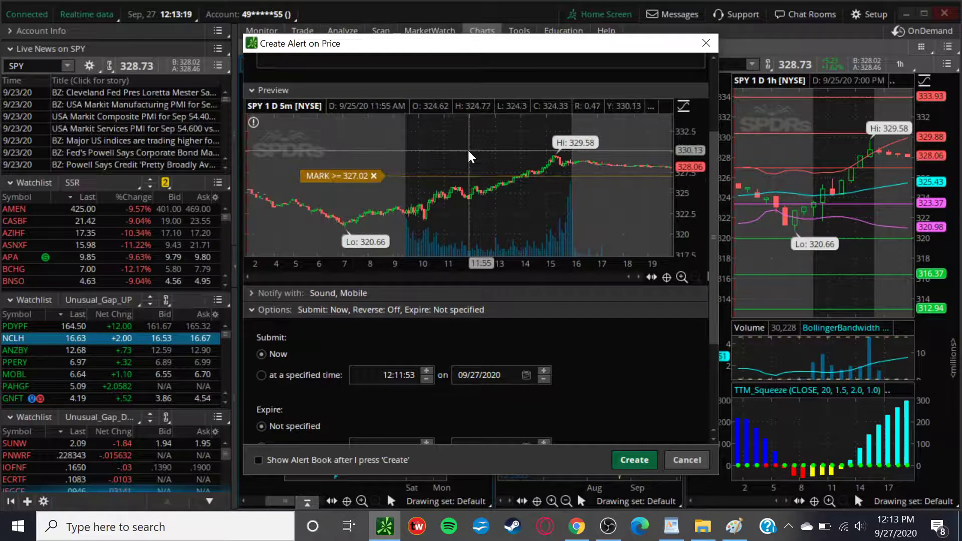
click(686, 460)
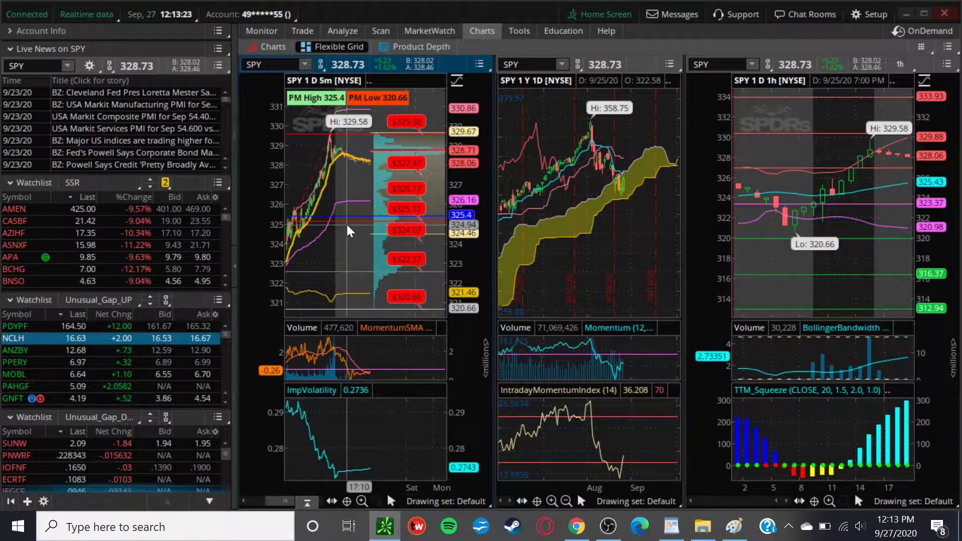
click(371, 29)
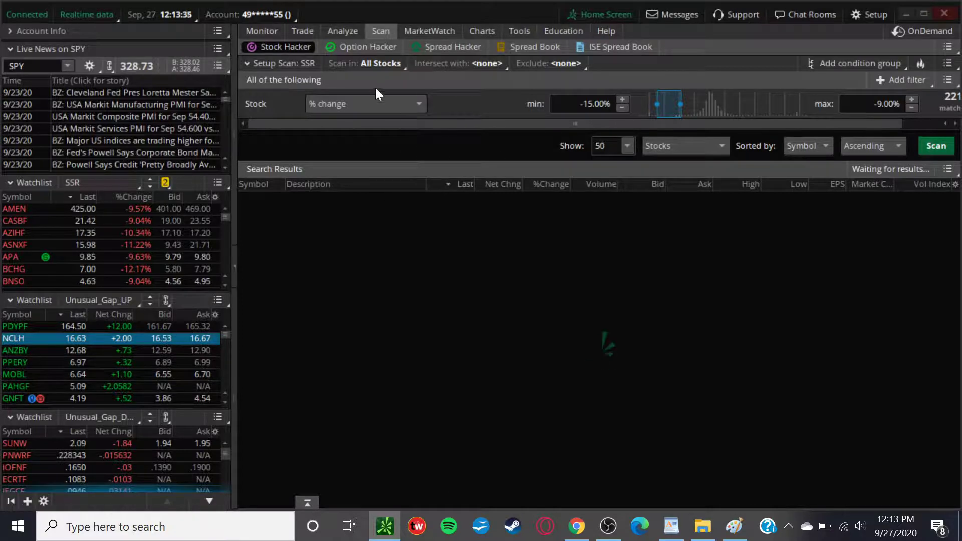
click(291, 32)
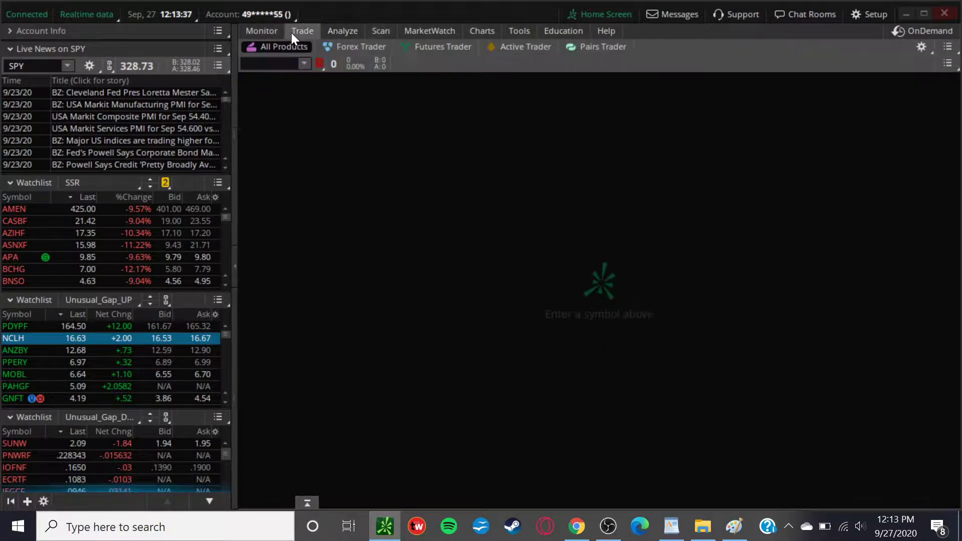
click(477, 30)
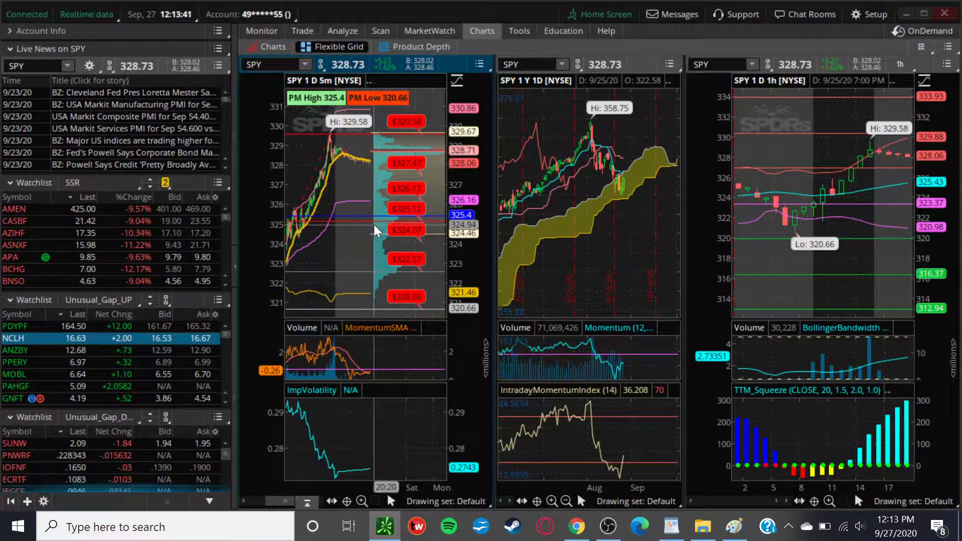